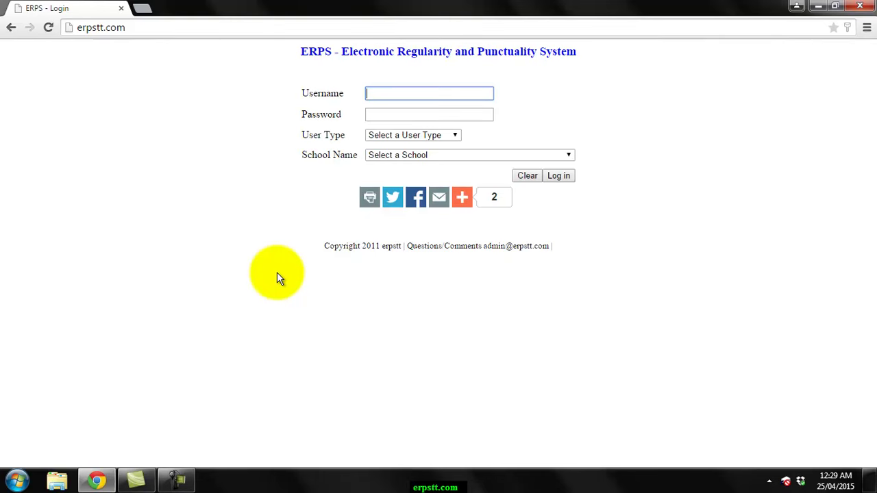
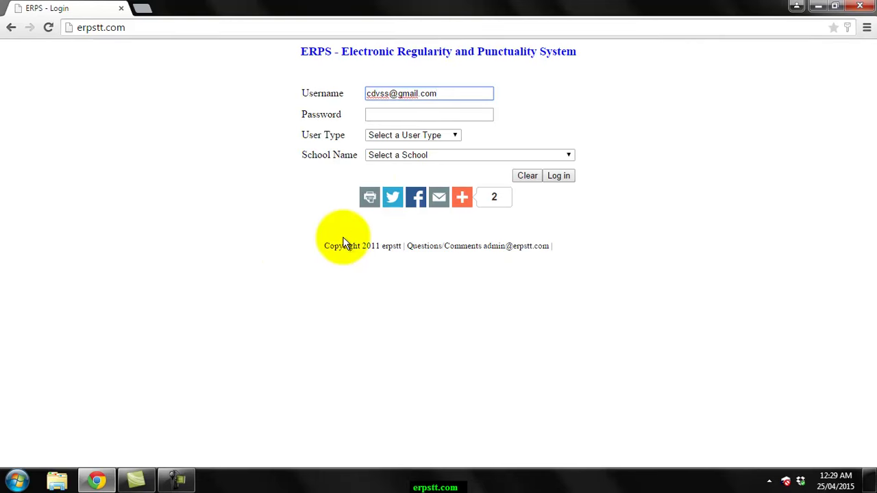
- Log in with the admin e-mail and password as School Administrator for Demo - Cap-de-ville Secondary
left_click(402, 109)
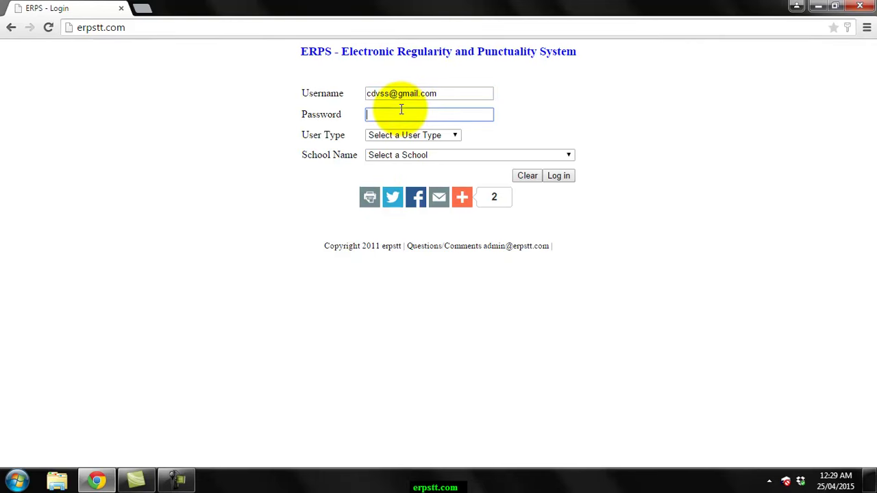
type("••••")
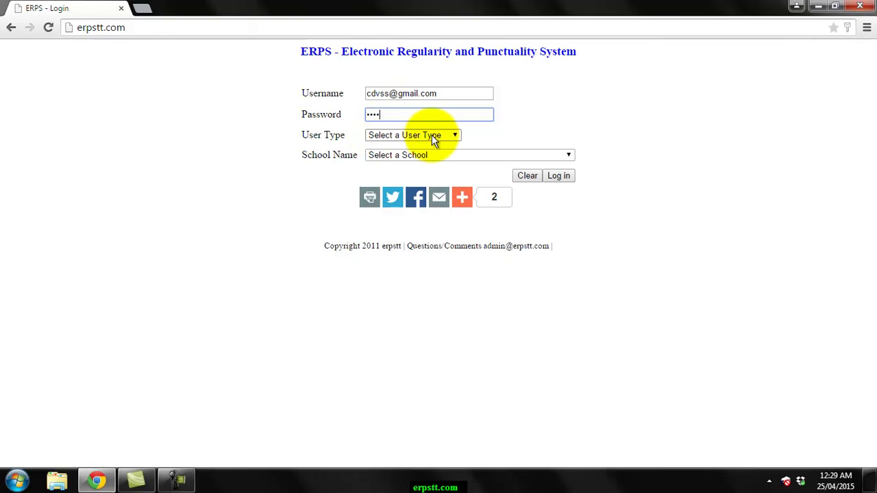
left_click(452, 139)
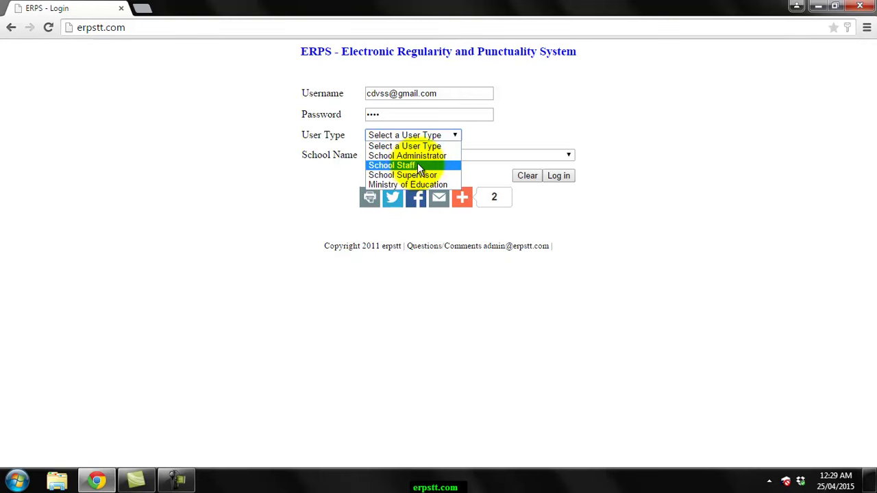
left_click(424, 159)
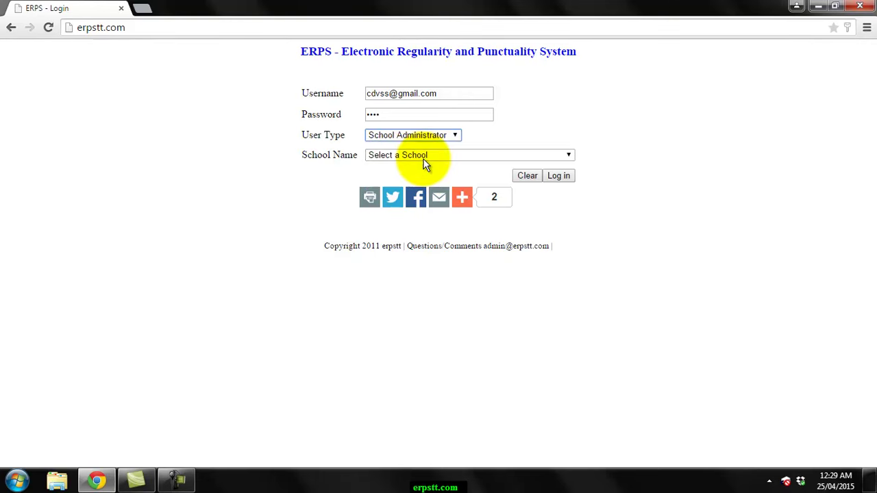
left_click(488, 155)
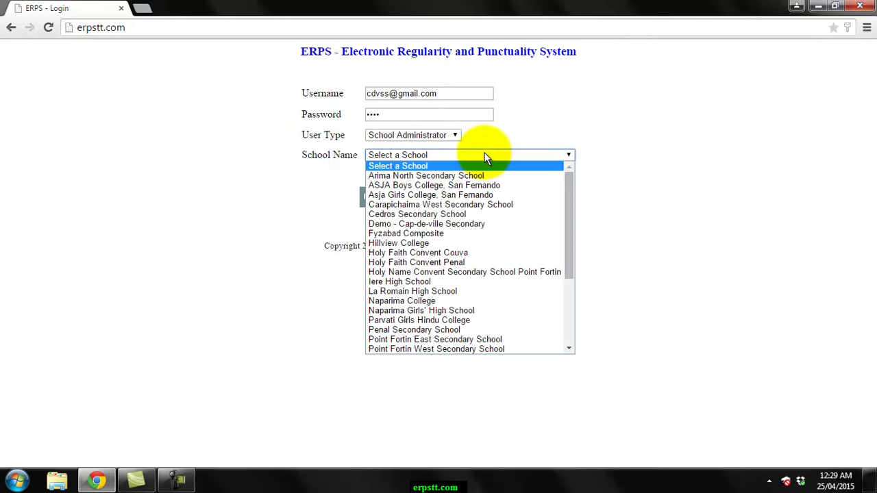
left_click(455, 226)
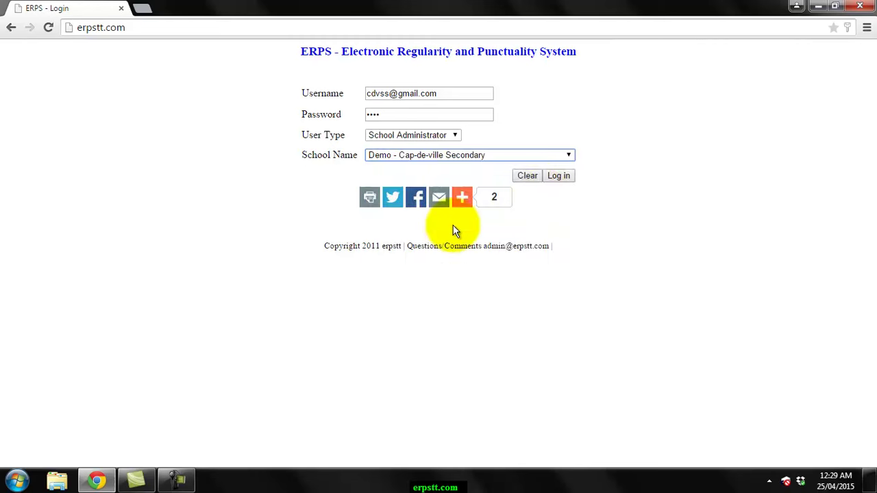
left_click(560, 177)
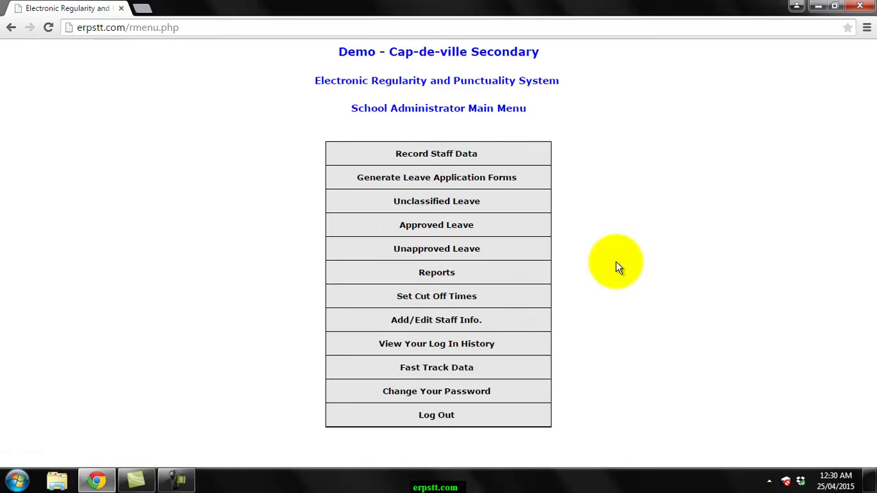
- Load the Record Staff Data table for All Staff on 24 April 2015
left_click(489, 163)
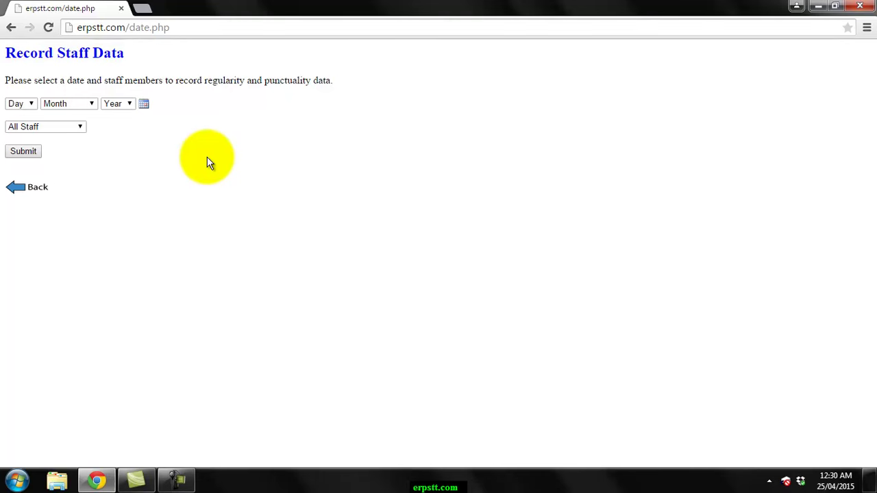
left_click(144, 104)
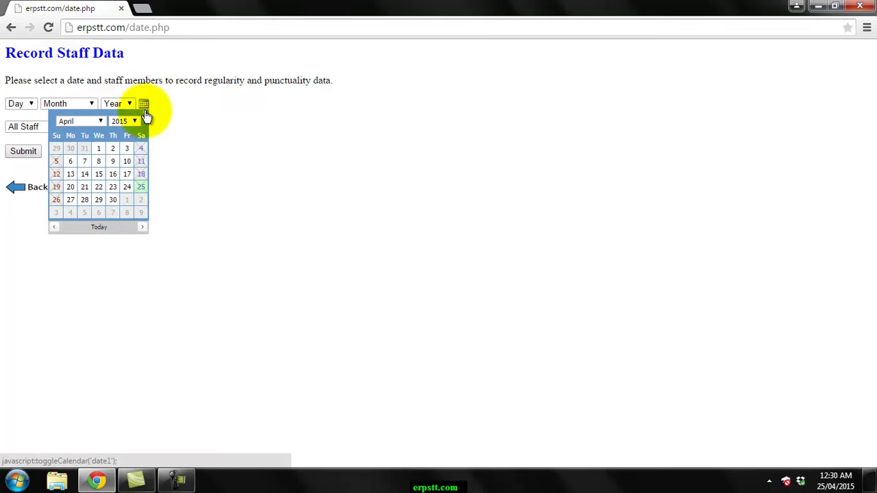
left_click(128, 189)
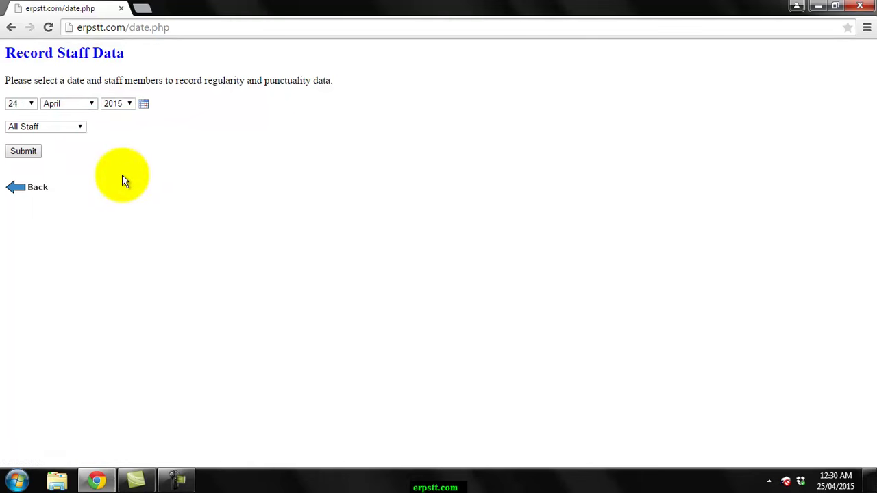
left_click(55, 128)
left_click(48, 137)
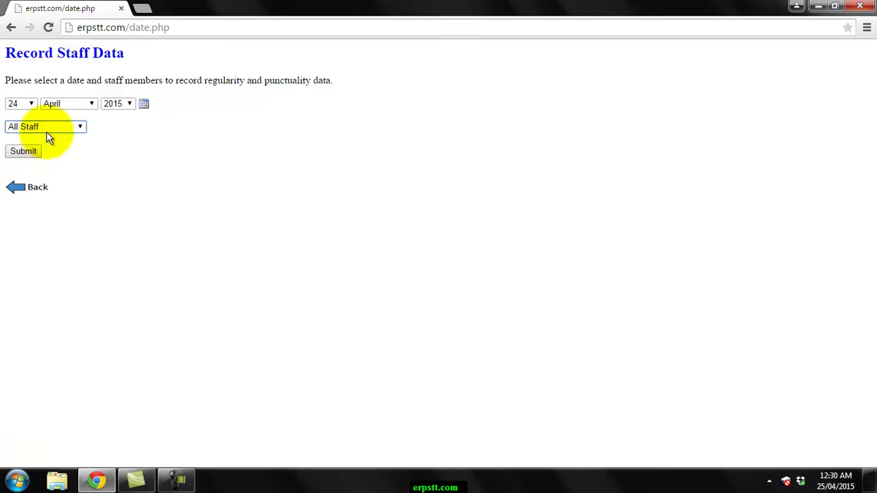
left_click(26, 157)
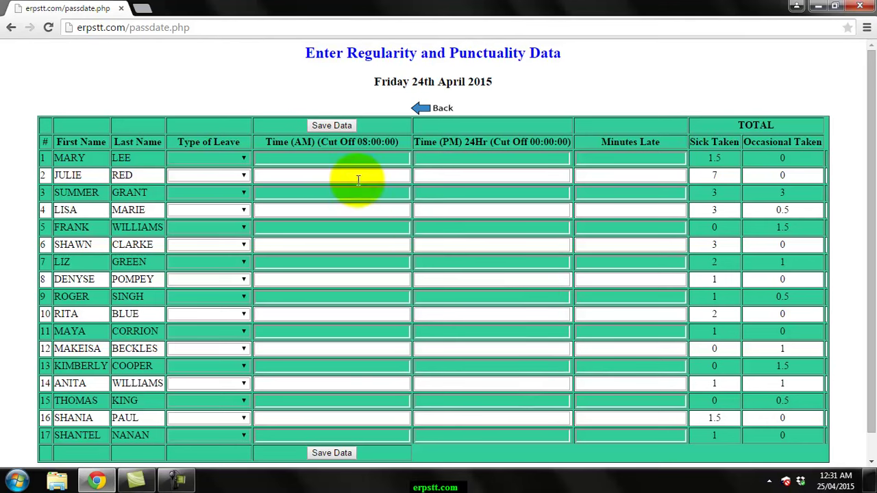
- Set the type of leave to Absent for rows 1, 4 and 7
left_click(244, 158)
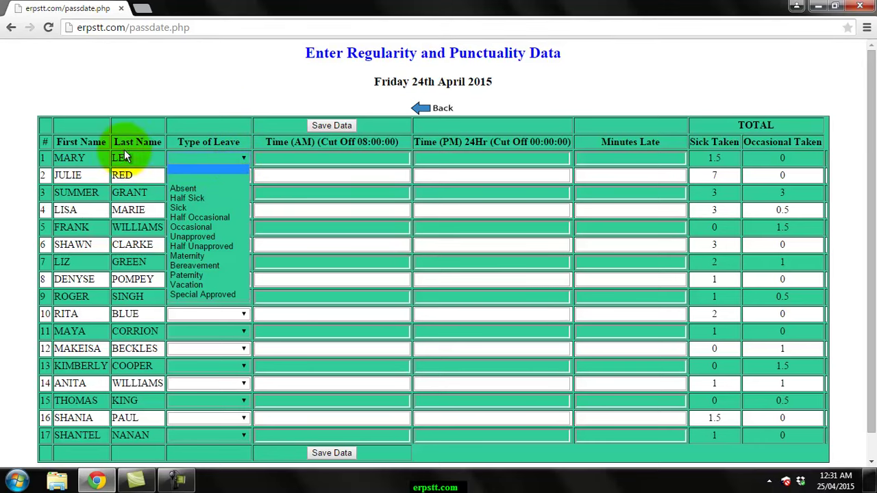
left_click(192, 189)
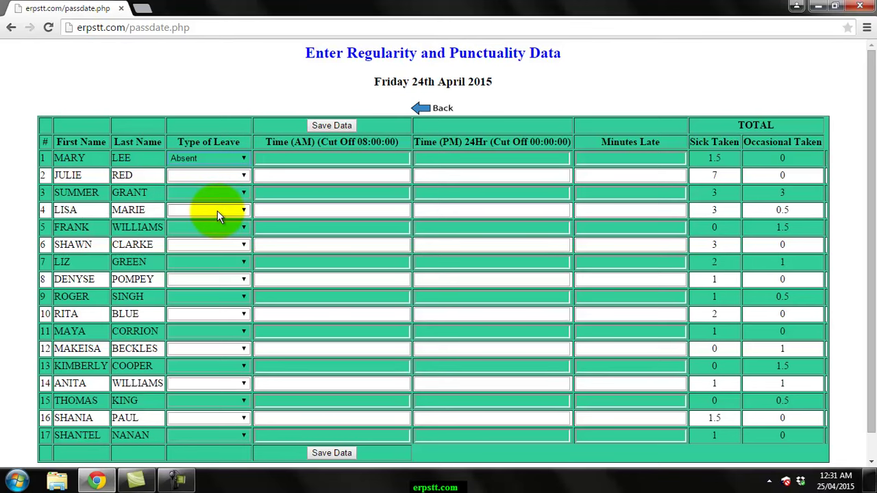
left_click(217, 211)
left_click(215, 238)
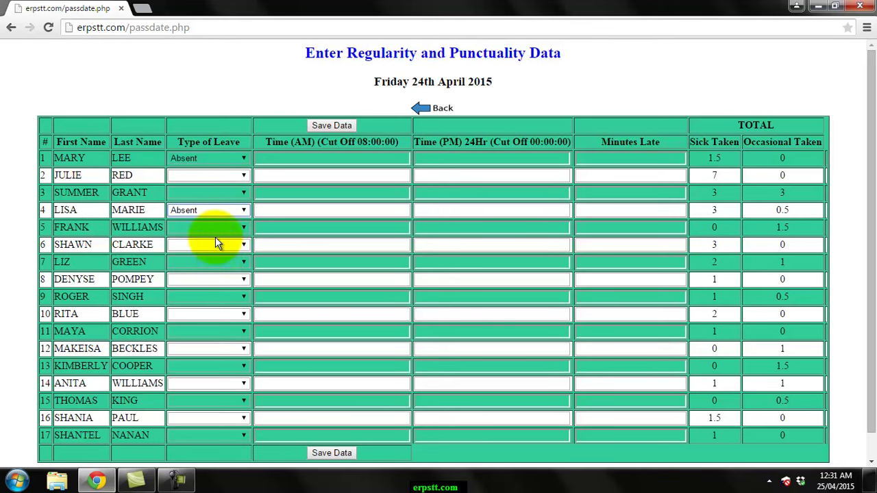
left_click(216, 261)
left_click(215, 292)
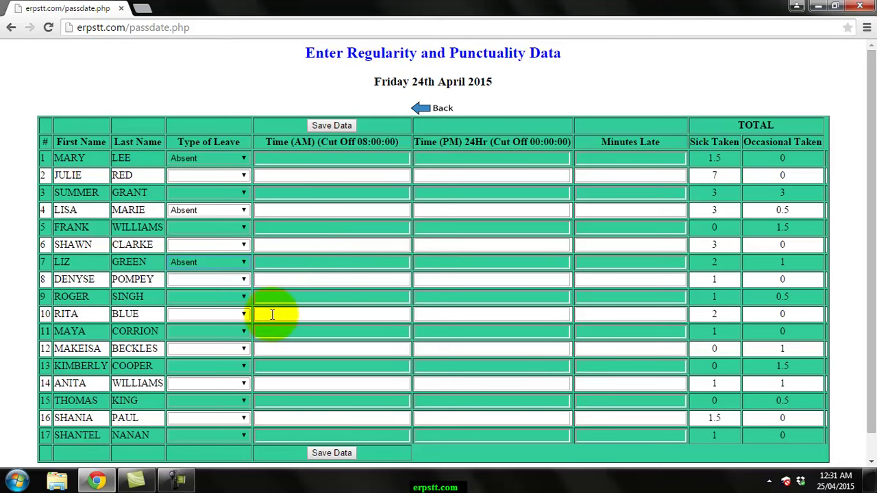
- Enter Time (AM) arrivals of 9:00, 8:30 and 8:15 for rows 10, 12 and 14
left_click(285, 318)
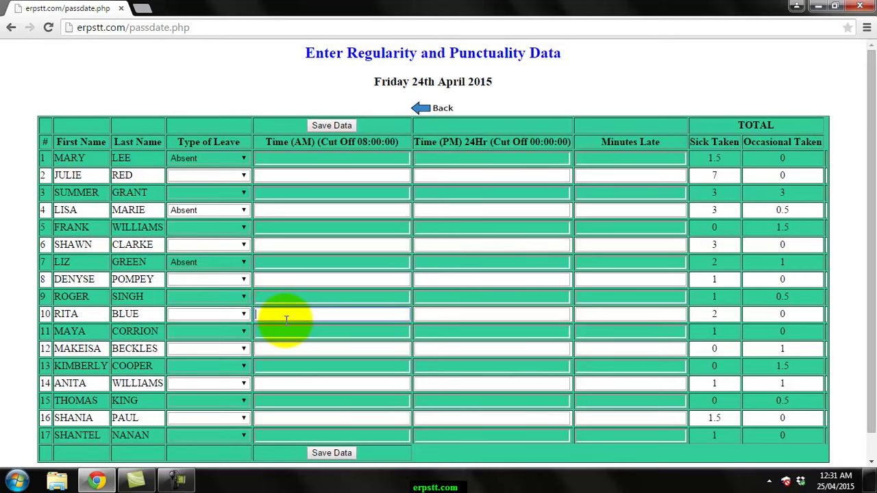
type("9:00")
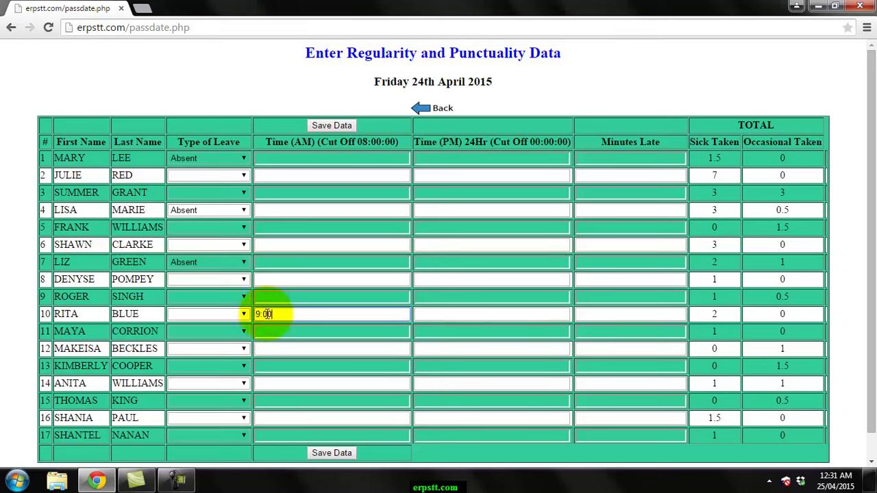
left_click(278, 351)
type("8:30")
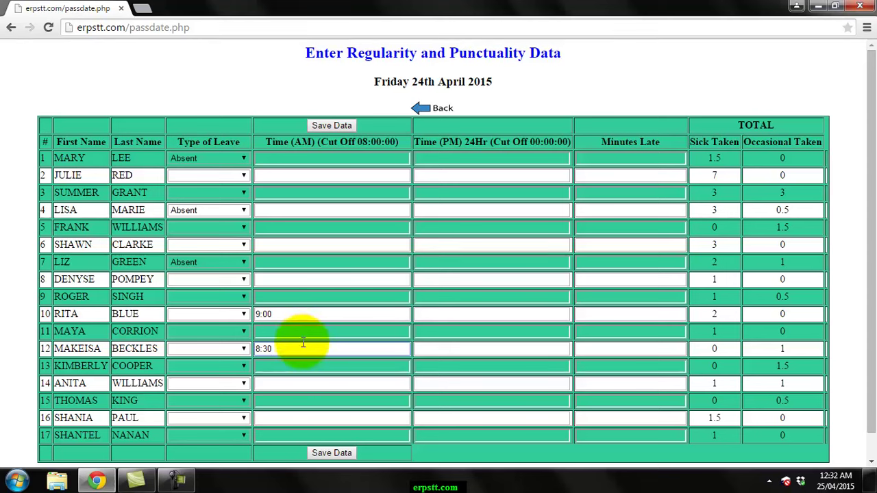
left_click(275, 381)
type("8:15")
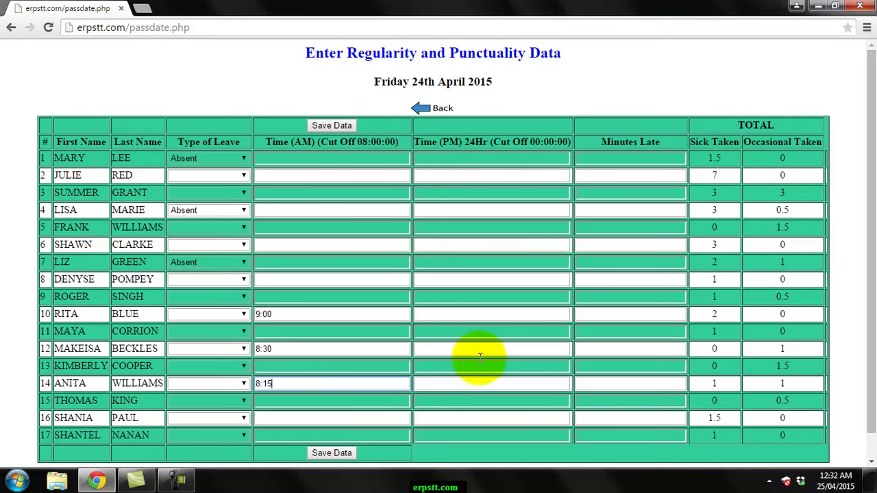
- Save the 24 April 2015 data, reload that date to verify it, then go back
left_click(331, 126)
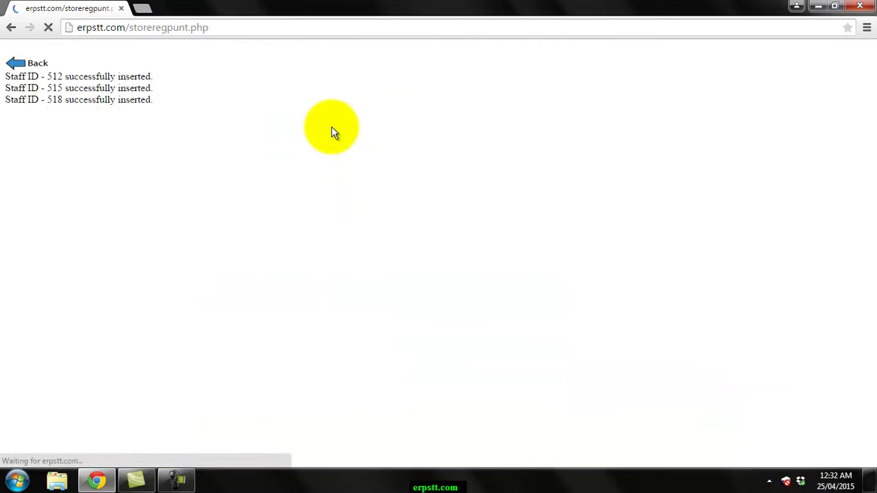
left_click(36, 66)
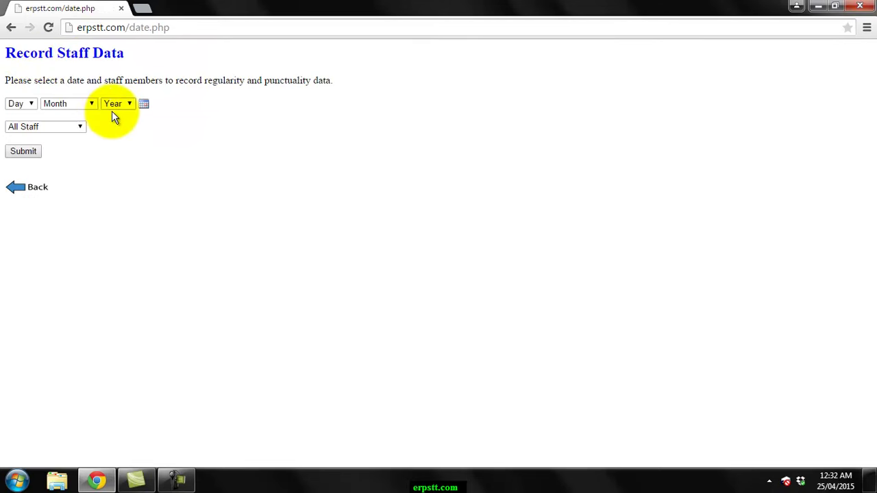
left_click(144, 106)
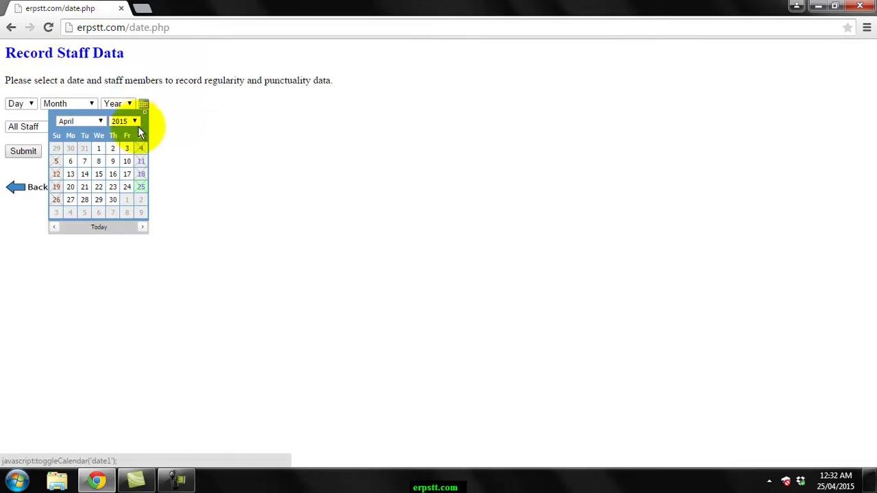
left_click(127, 187)
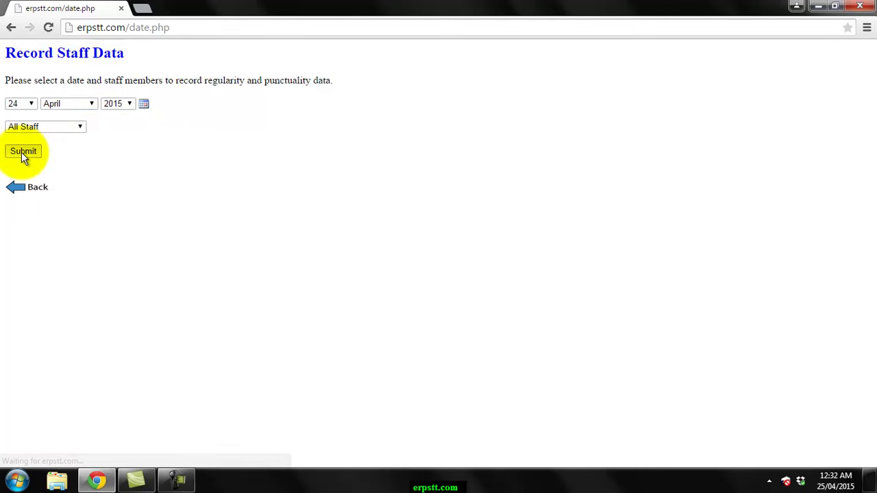
left_click(22, 152)
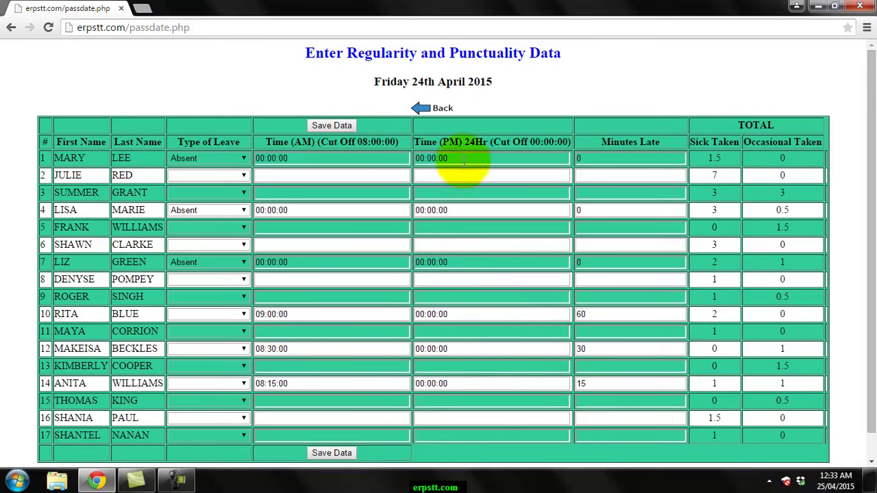
left_click(437, 110)
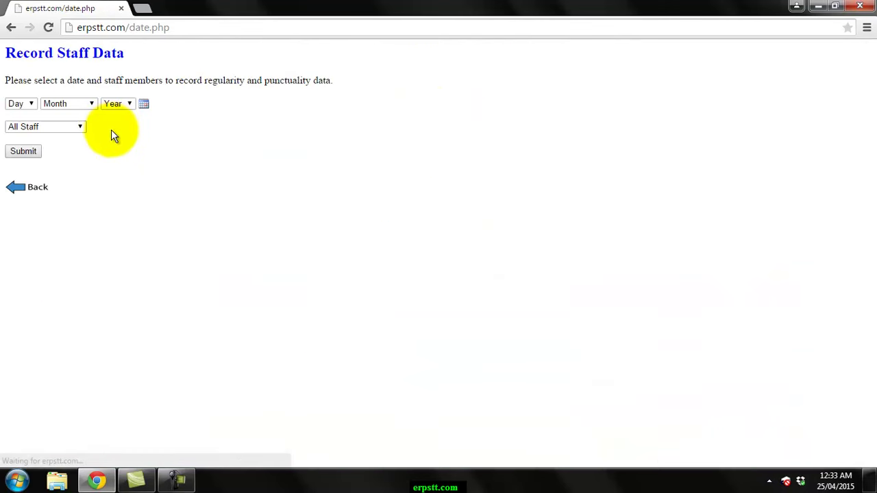
- Dismiss the date picker and go back to the School Administrator Main Menu
left_click(144, 104)
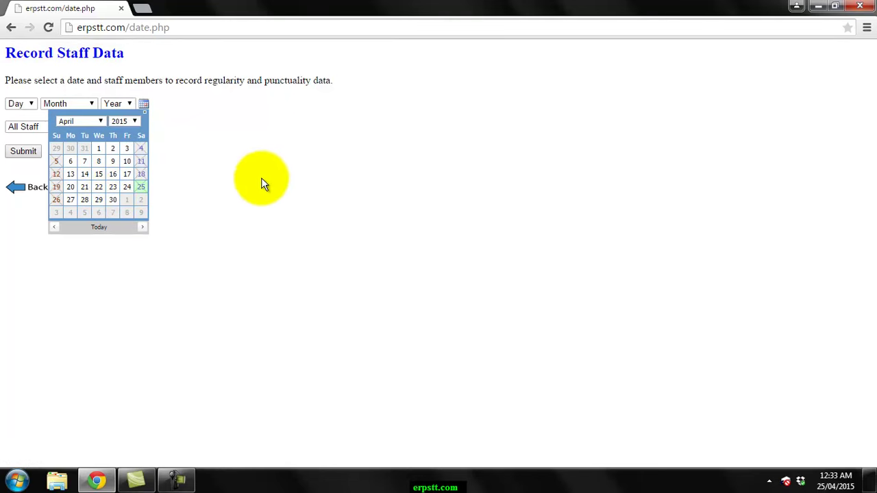
left_click(144, 105)
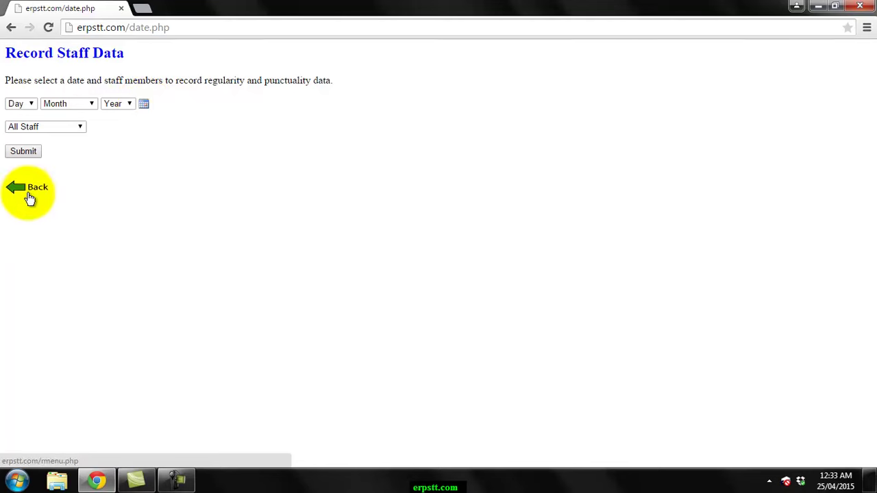
left_click(27, 190)
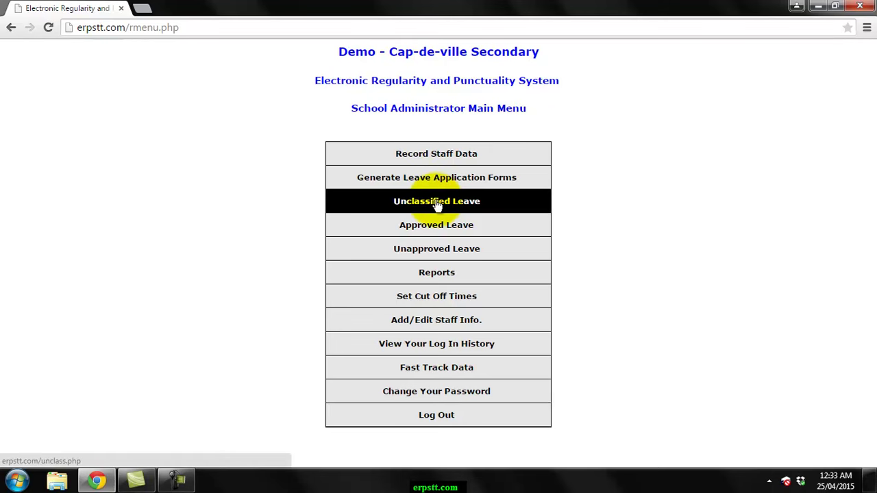
- Load April 2015 unclassified leave and set the three staff to Sick, Occasional and Half Sick
left_click(483, 201)
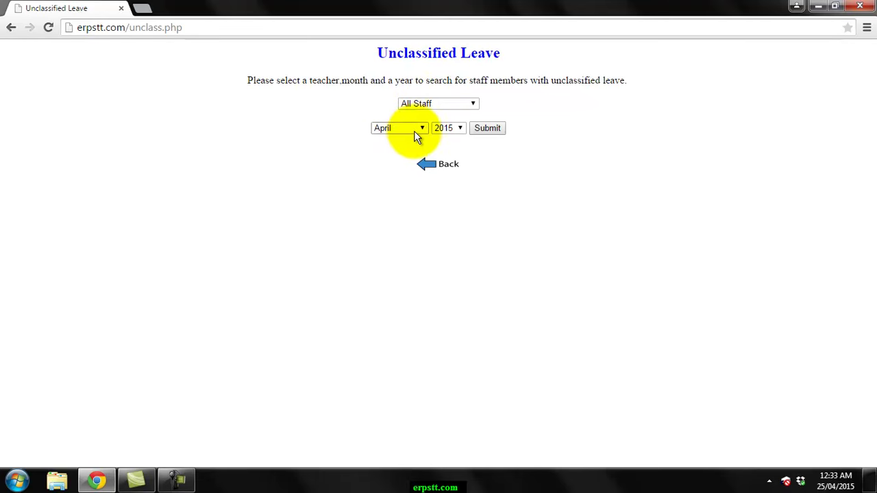
left_click(490, 129)
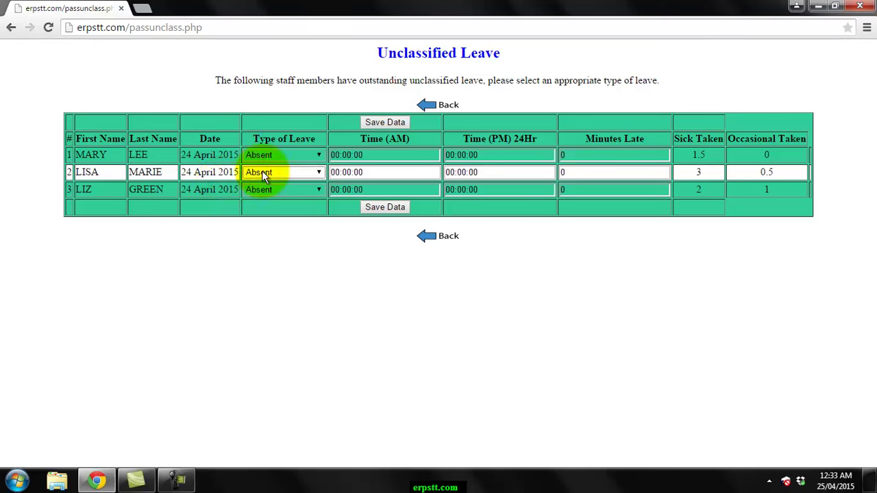
left_click(295, 156)
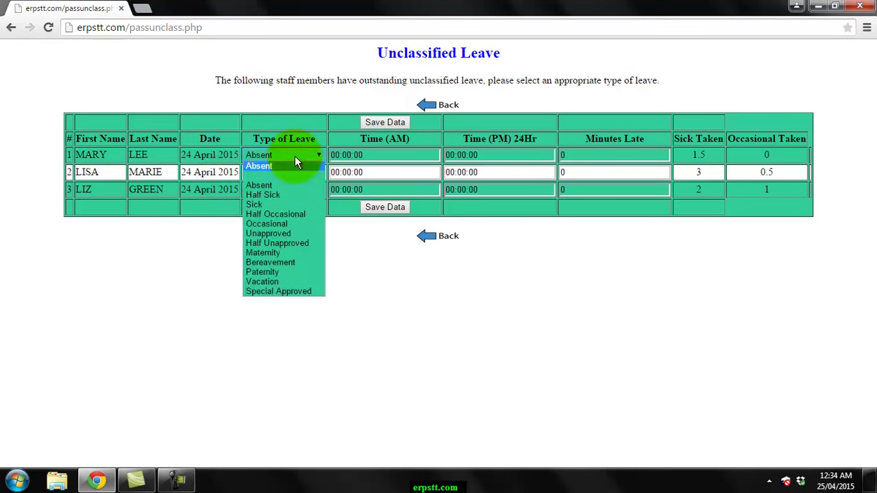
left_click(286, 204)
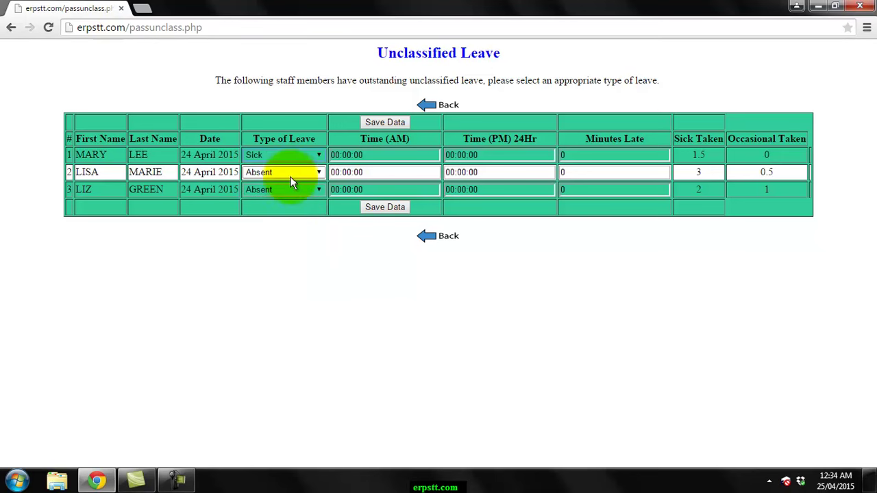
left_click(291, 176)
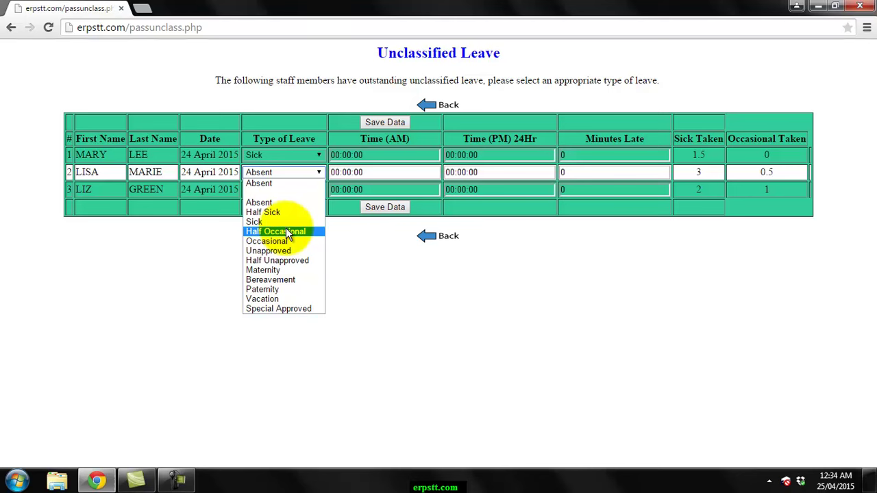
left_click(284, 241)
left_click(285, 192)
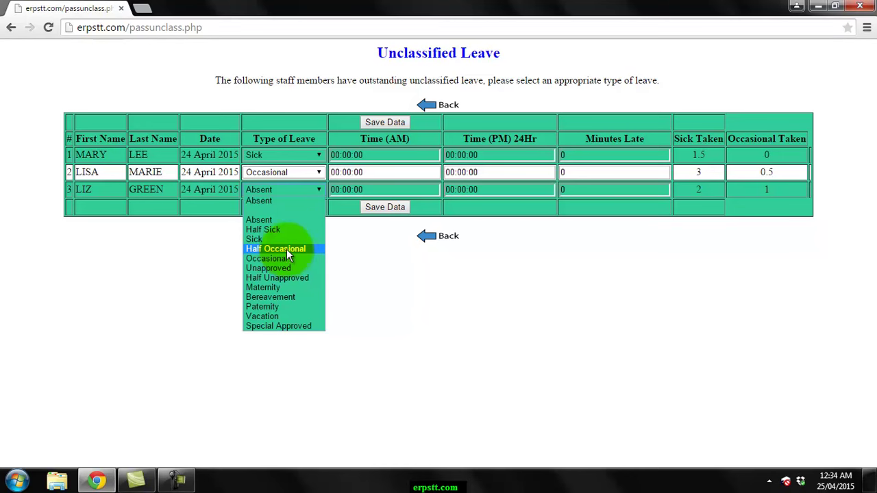
left_click(281, 230)
- Save the leave classifications and return to the administrator main menu
left_click(389, 120)
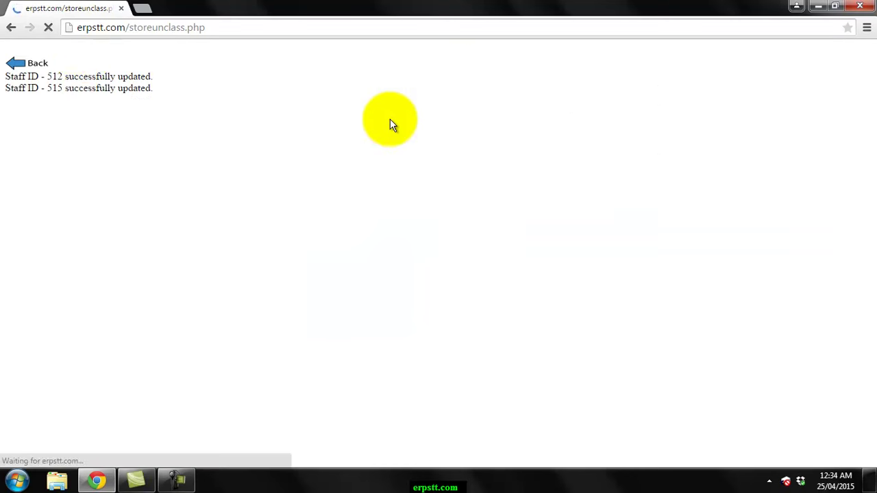
left_click(36, 69)
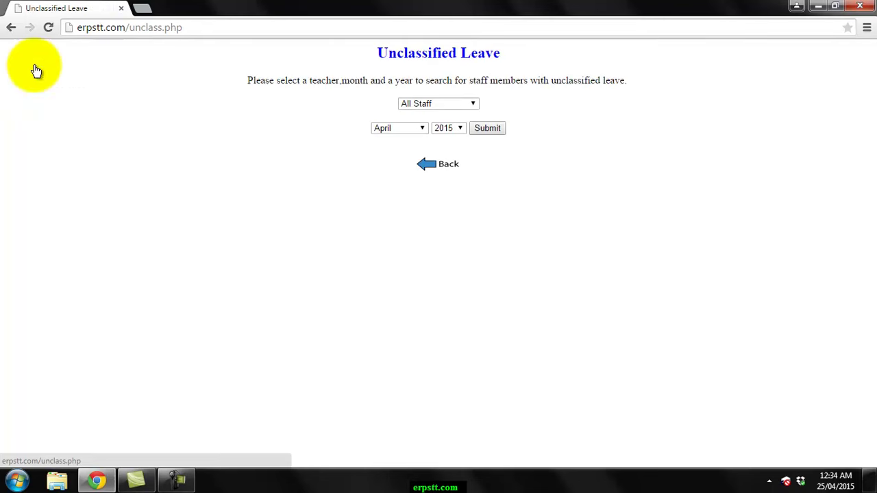
left_click(449, 166)
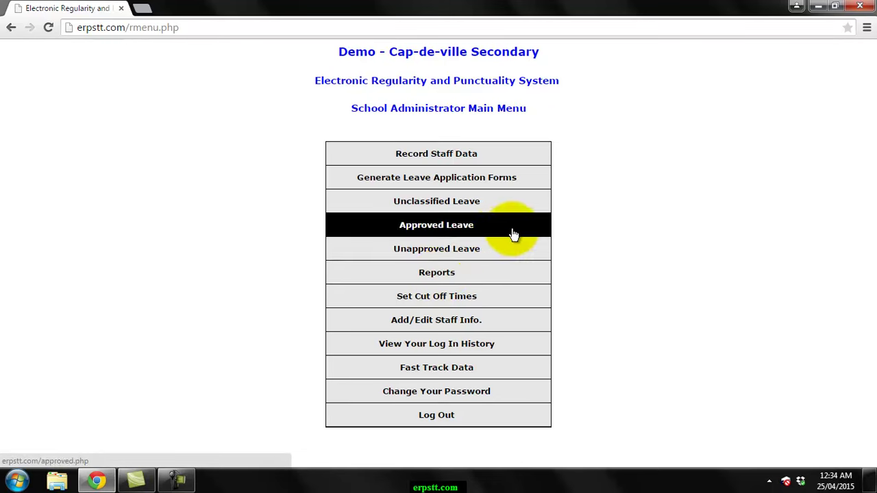
- Generate the April 2015 Monthly School Report, scroll through its summary, and close it
left_click(444, 277)
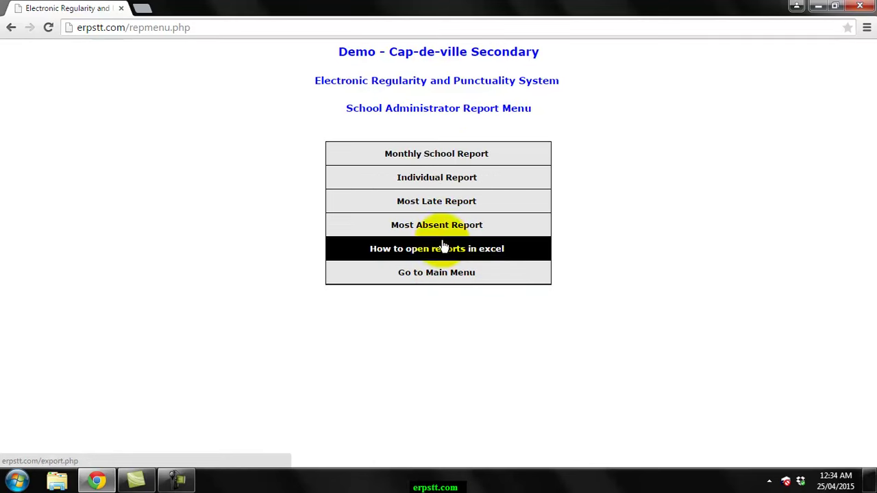
left_click(438, 157)
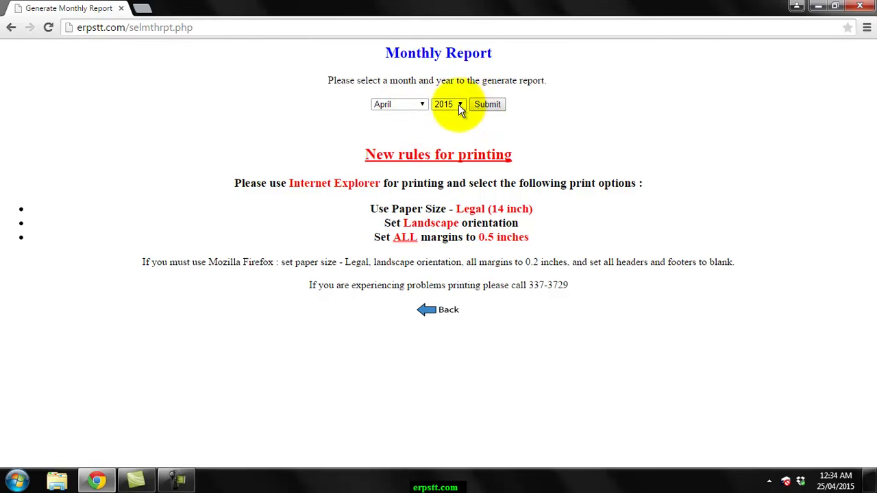
left_click(484, 105)
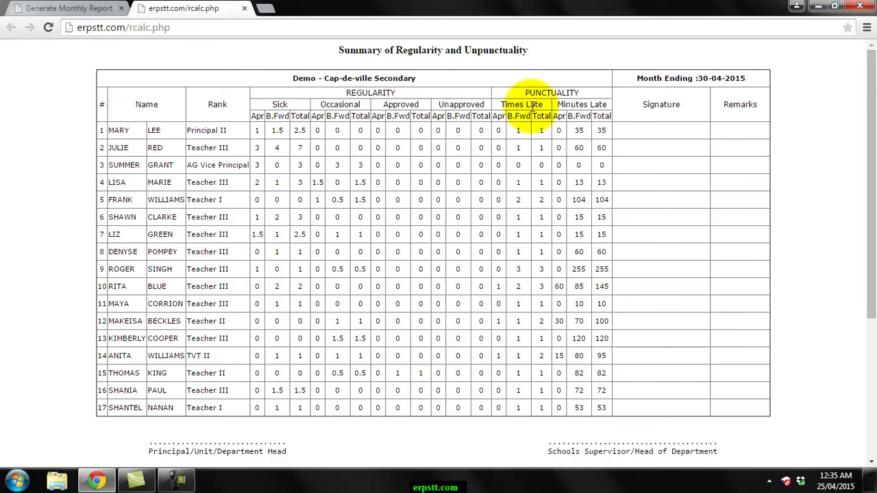
left_click_drag(869, 145, 870, 305)
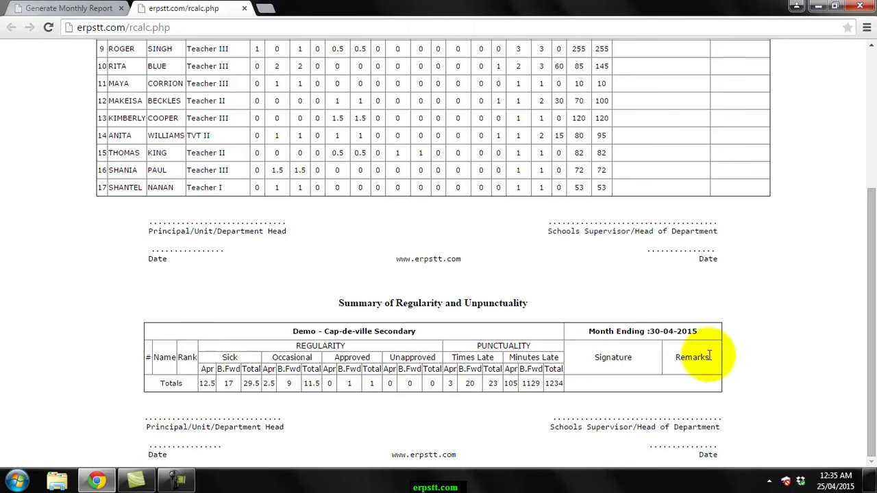
left_click_drag(873, 351, 874, 198)
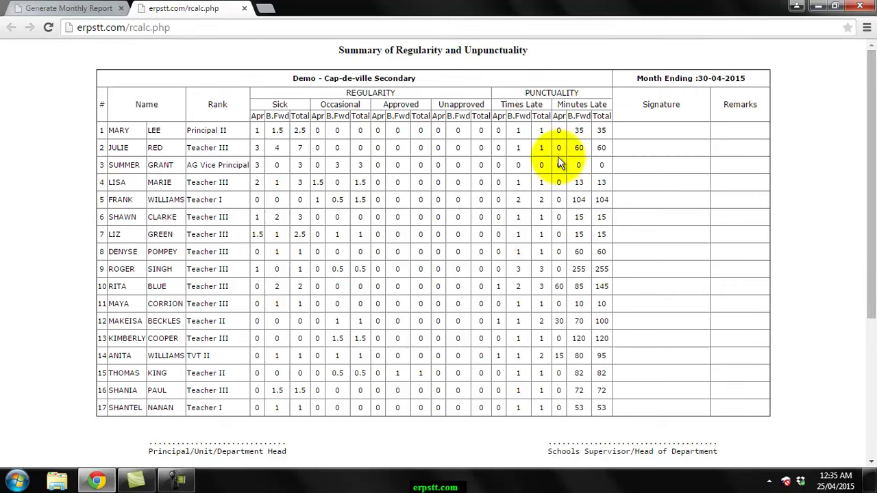
left_click(241, 10)
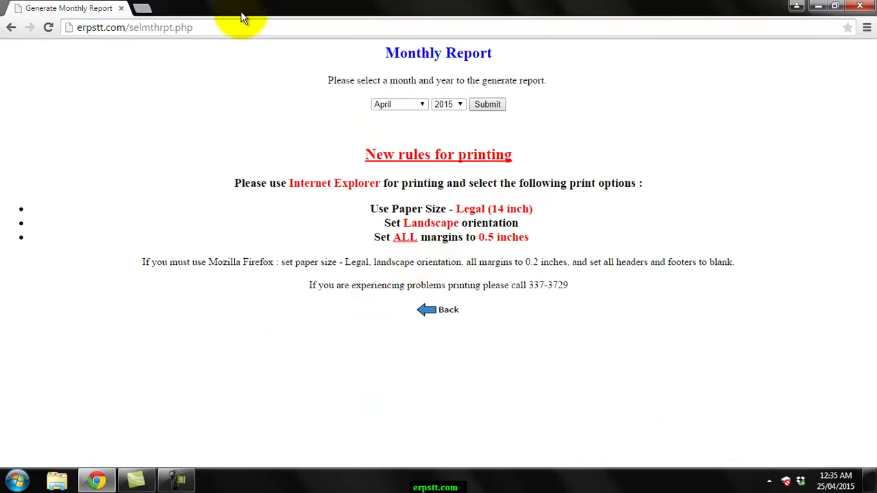
- Load the Record Staff Data table for all staff on 23 April 2015
left_click(438, 317)
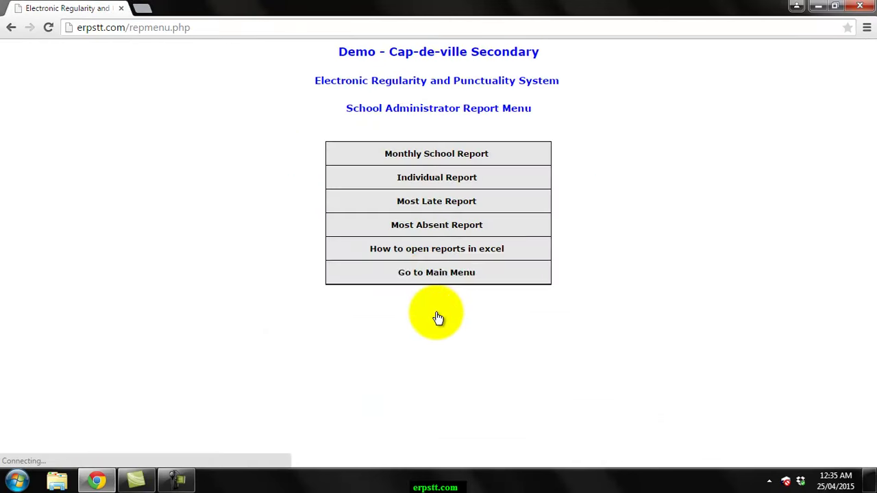
left_click(432, 278)
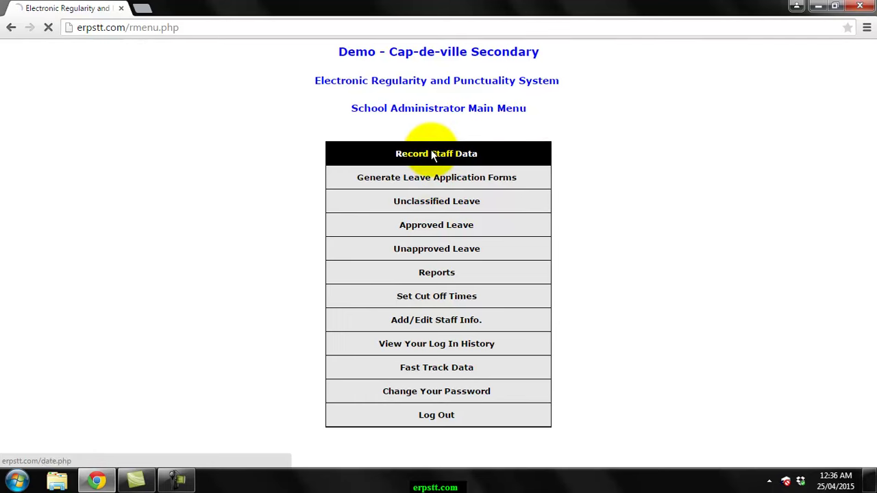
left_click(144, 106)
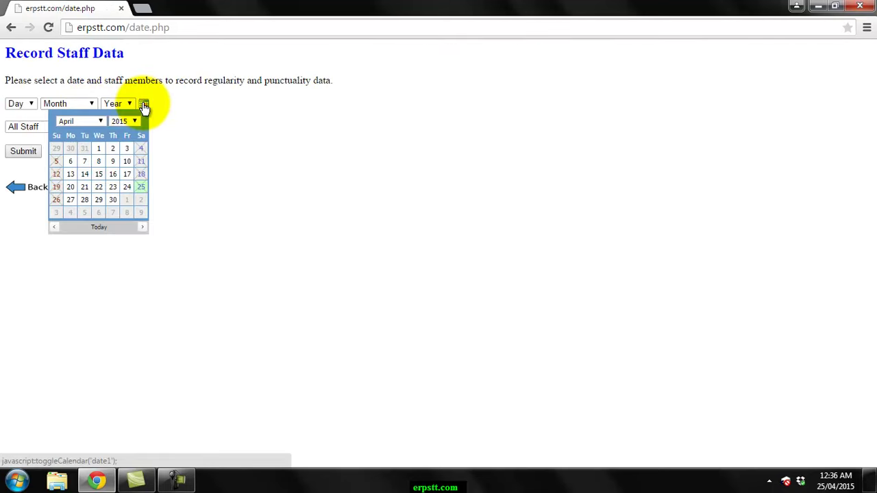
left_click(113, 187)
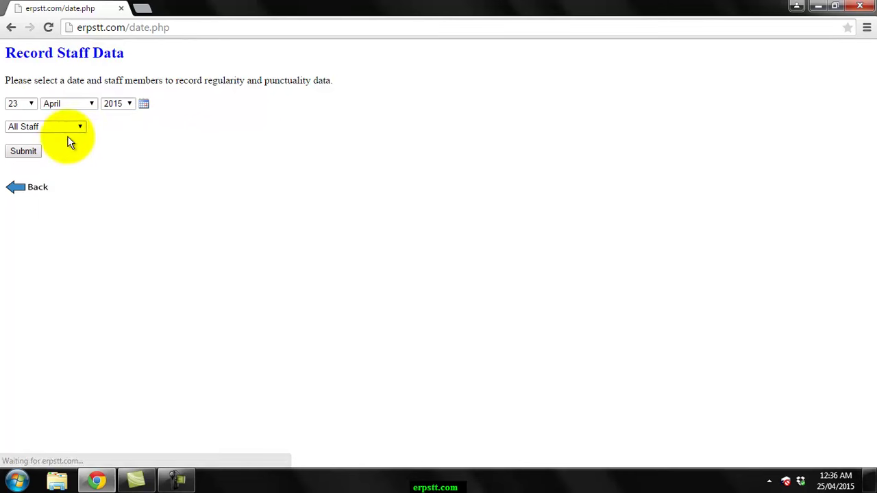
left_click(22, 150)
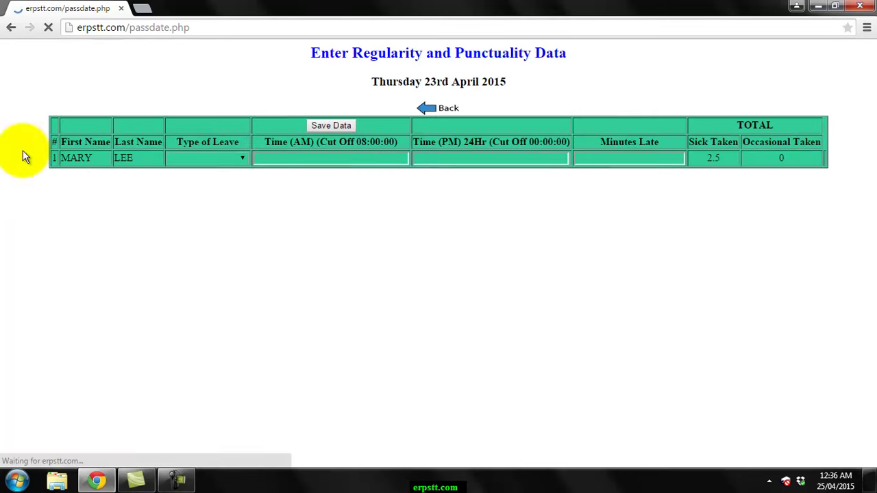
- Mark rows 2 and 5 Absent, save the data, and return to the main menu
left_click(240, 177)
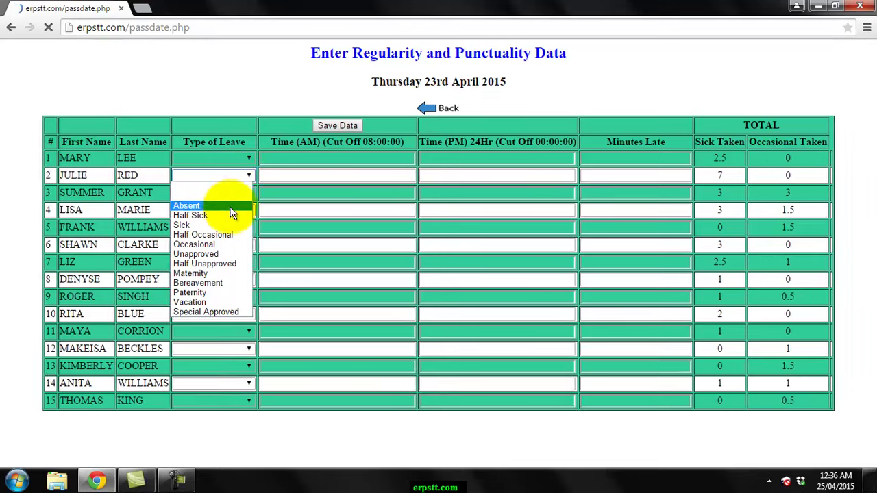
left_click(231, 208)
left_click(235, 233)
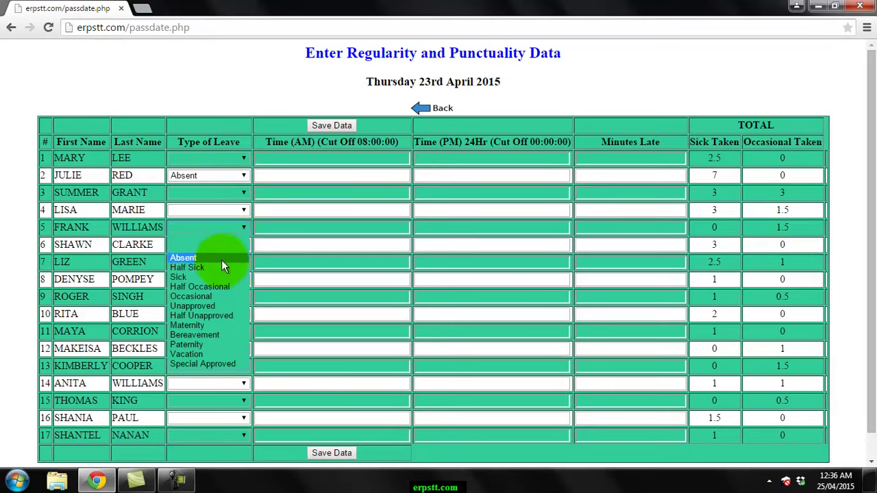
left_click(221, 260)
left_click(330, 127)
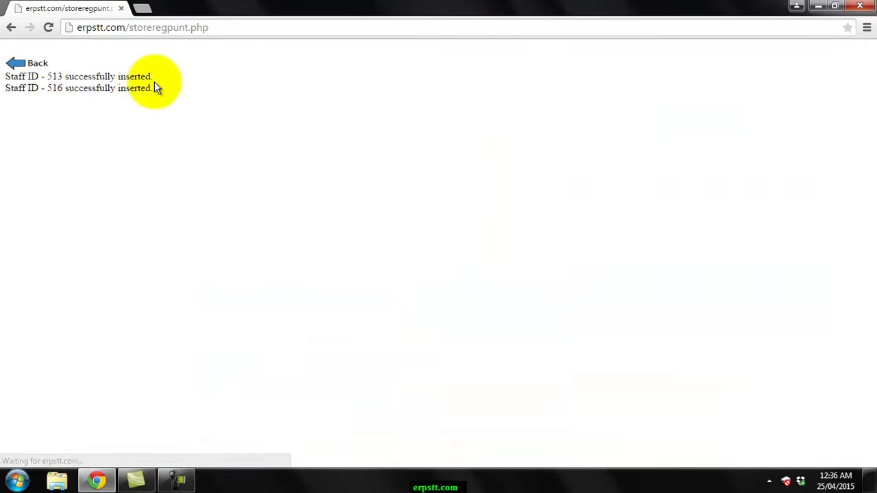
left_click(34, 61)
left_click(42, 188)
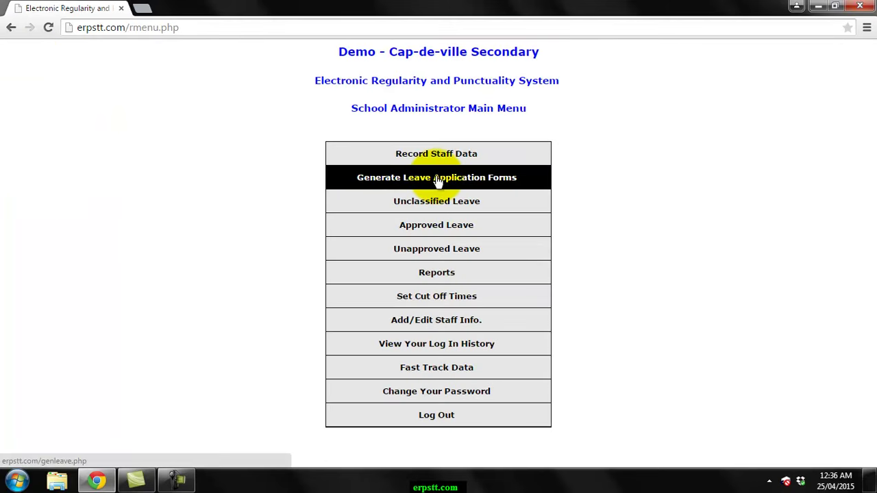
- Generate the April 2015 leave application forms, review them, close them, and return to the main menu
left_click(499, 177)
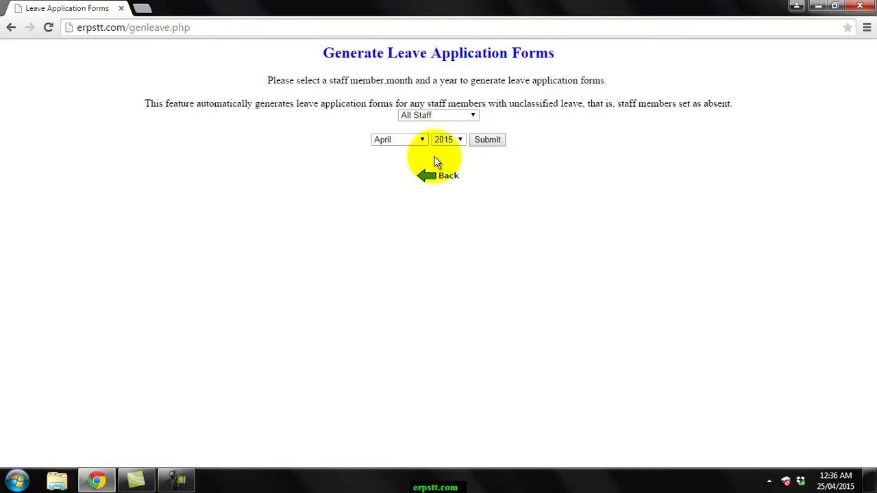
left_click(487, 139)
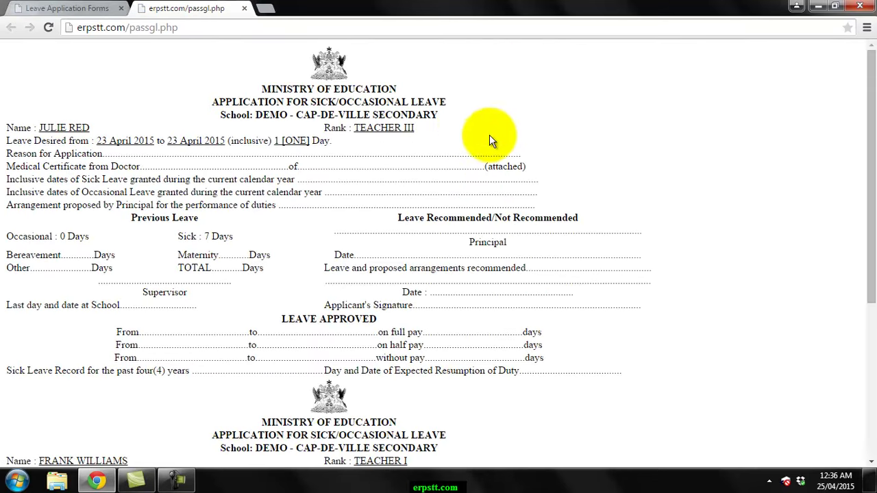
mouse_move(870, 108)
left_mouse_down()
mouse_move(870, 124)
mouse_move(869, 108)
left_mouse_up()
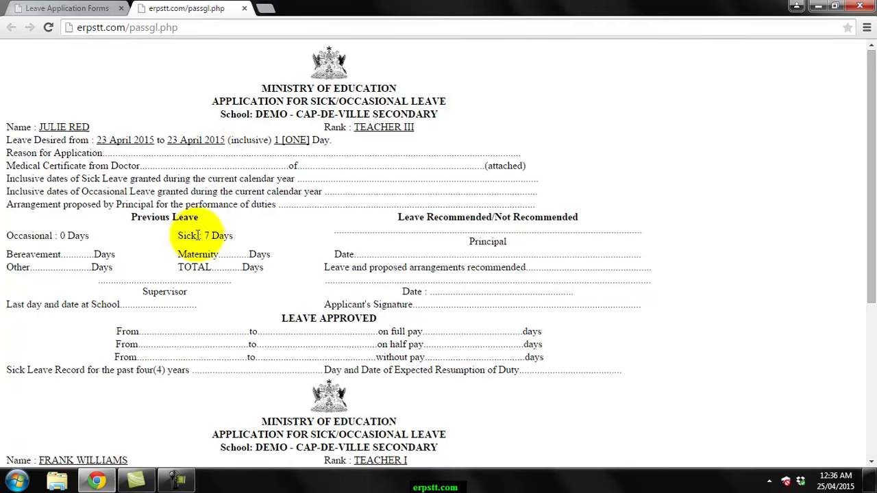
left_click_drag(41, 235, 105, 232)
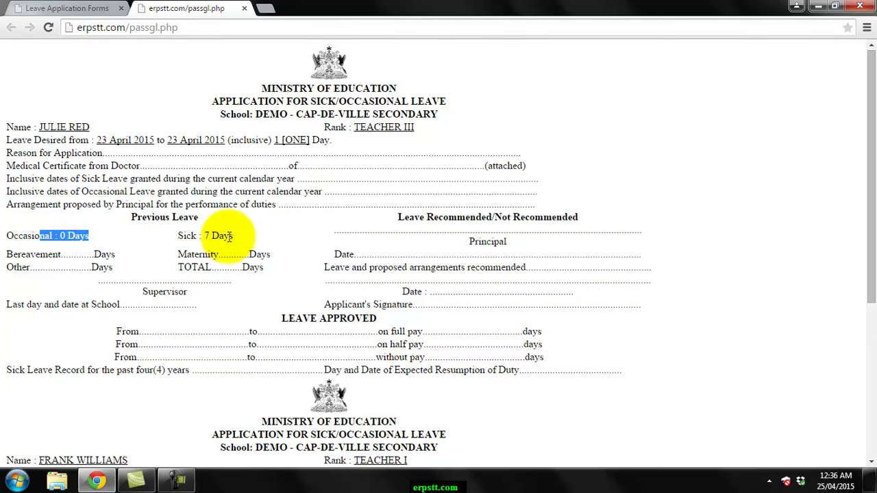
left_click_drag(869, 140, 874, 117)
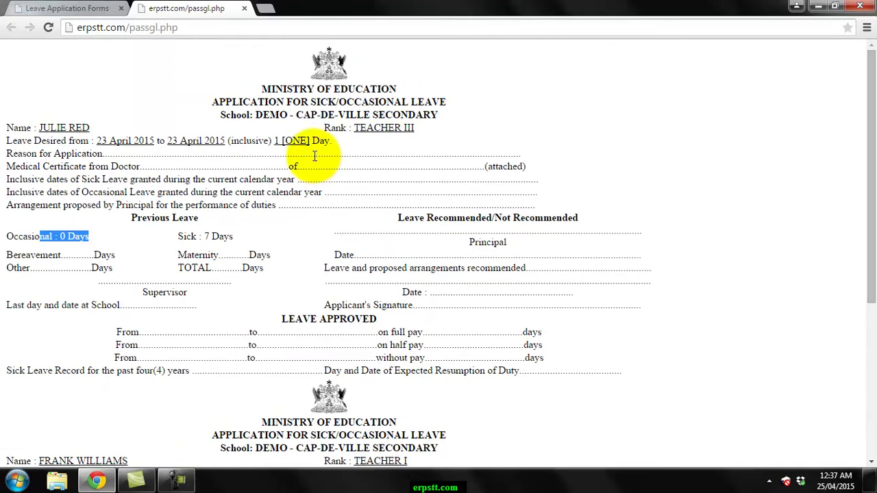
left_click(244, 8)
left_click(440, 173)
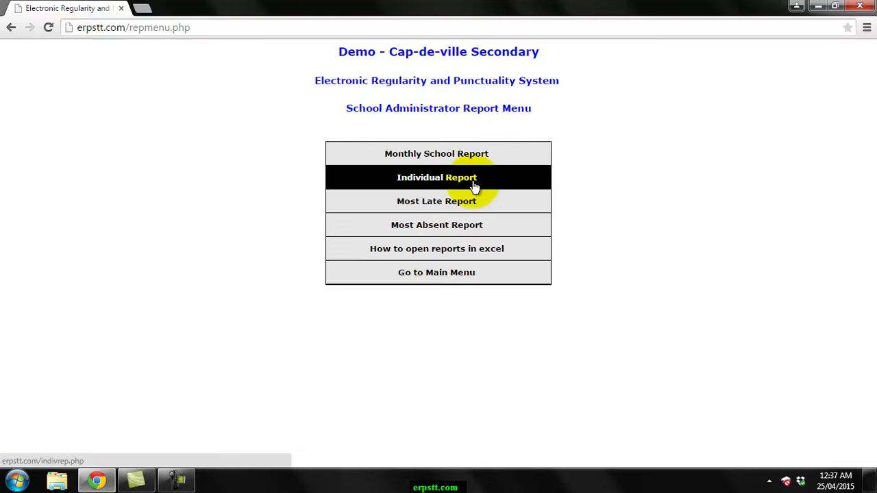
left_click(474, 186)
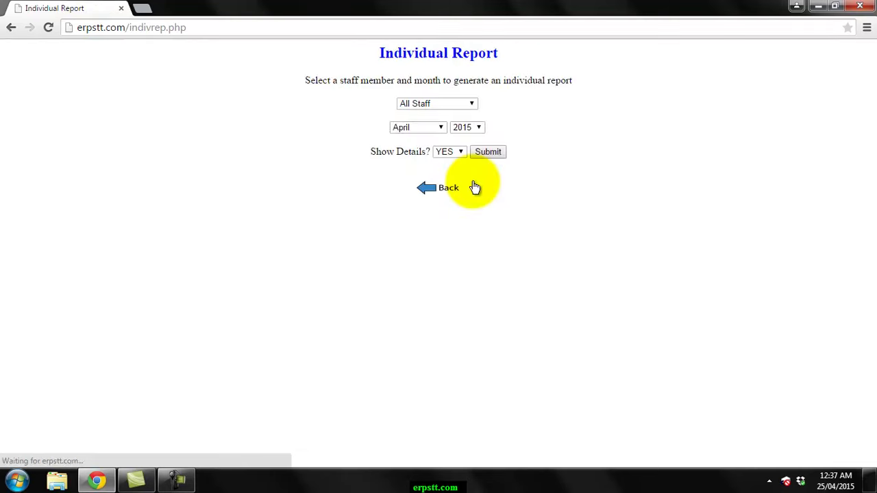
left_click(445, 103)
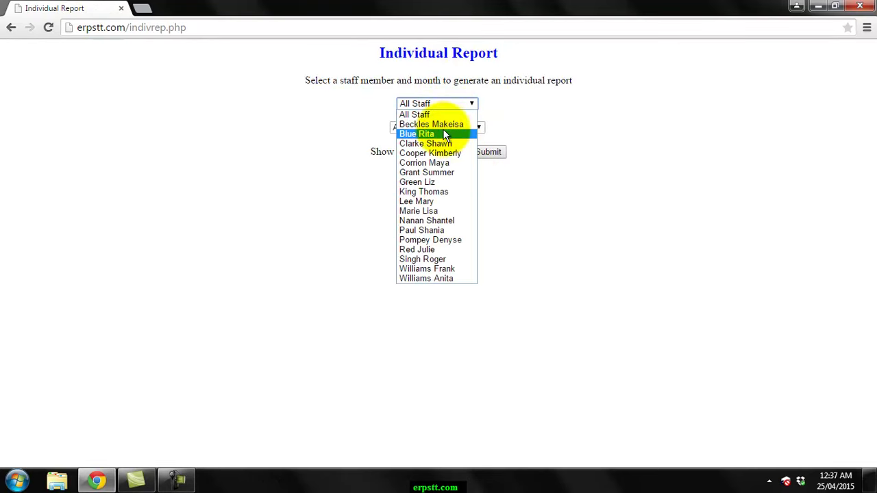
left_click(445, 202)
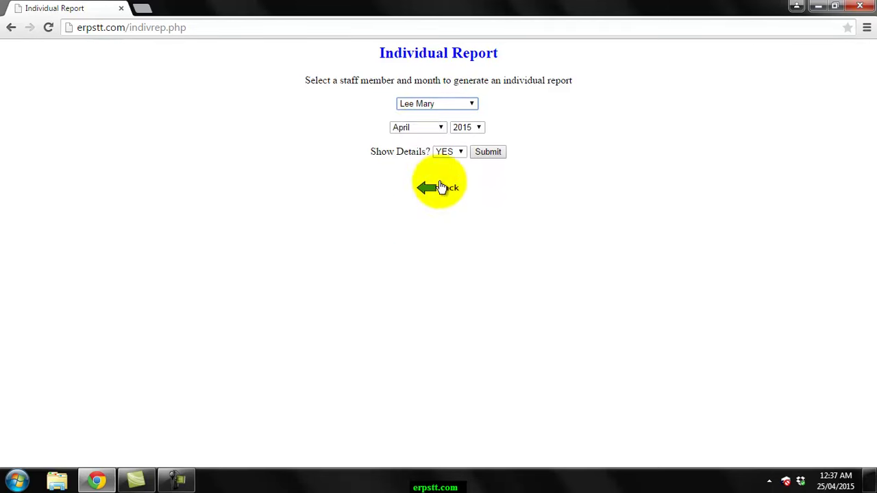
left_click(426, 131)
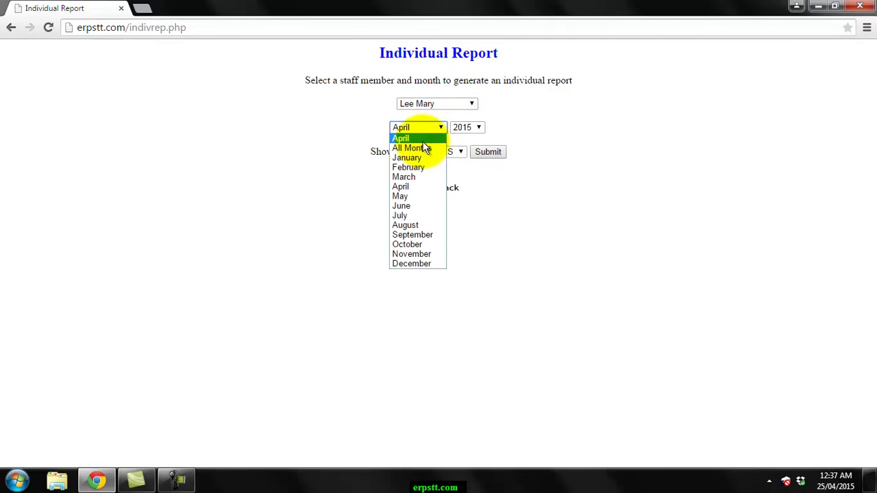
left_click(423, 148)
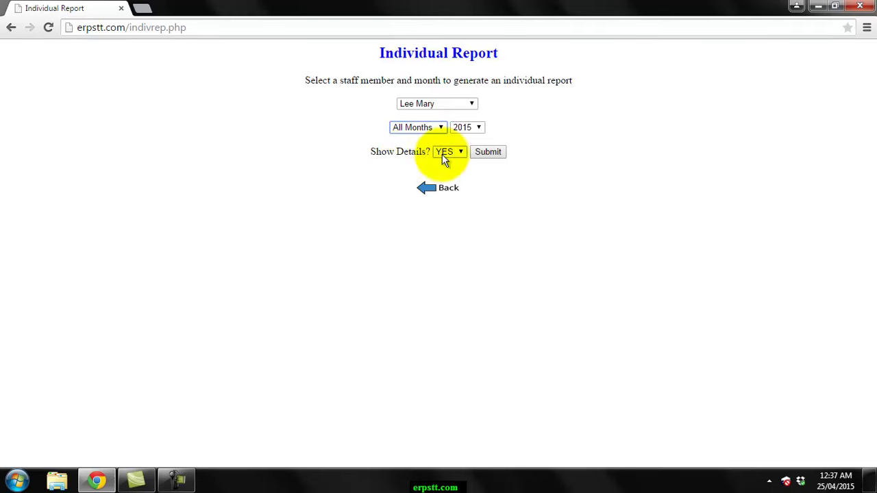
left_click(485, 154)
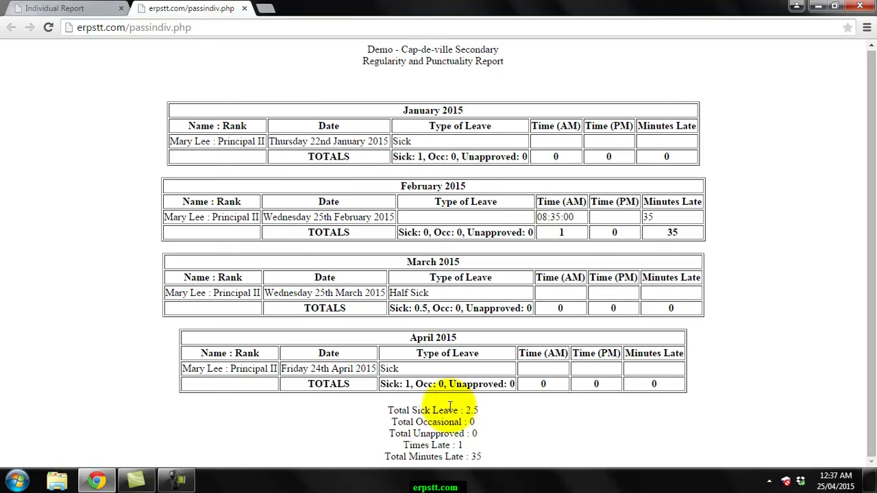
left_click(245, 9)
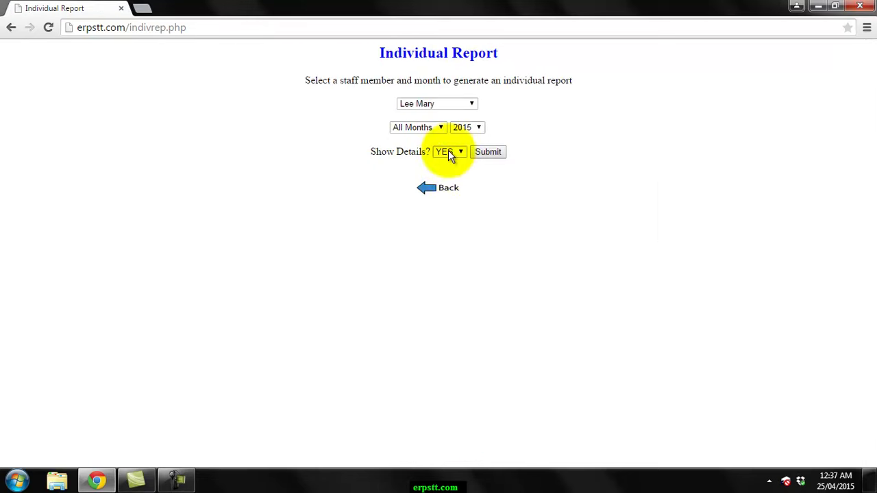
left_click(446, 187)
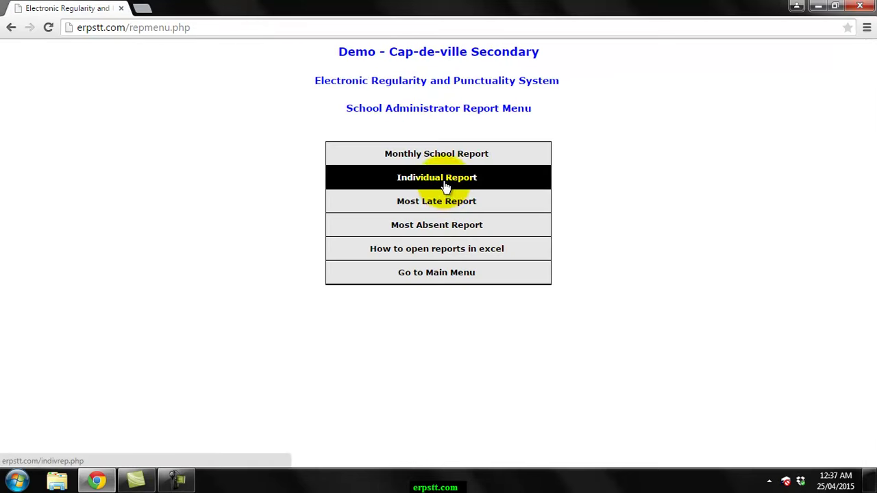
- Generate the 2015 Most Late Report for All months, sorted by sum of minutes late (AM+PM)
left_click(487, 207)
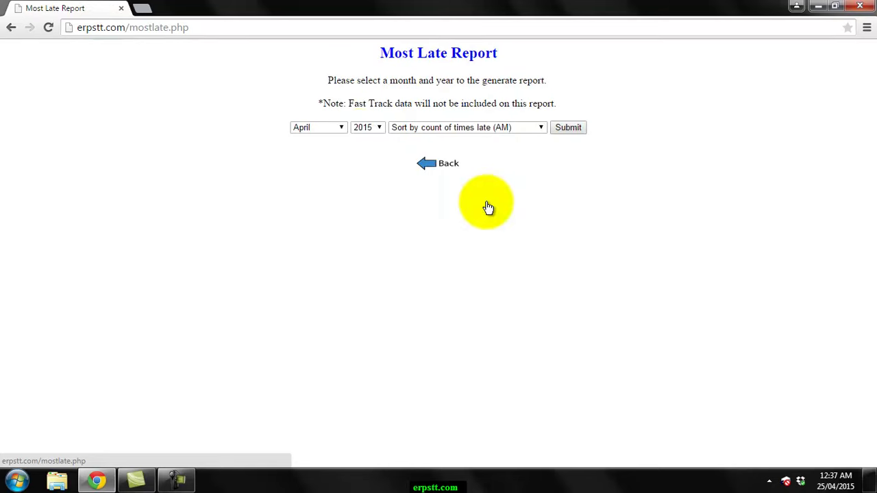
left_click(338, 131)
left_click(332, 146)
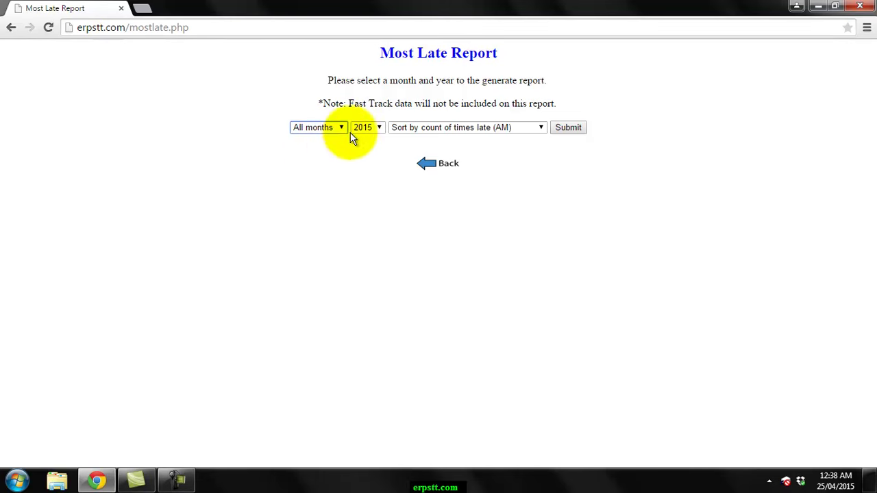
left_click(487, 126)
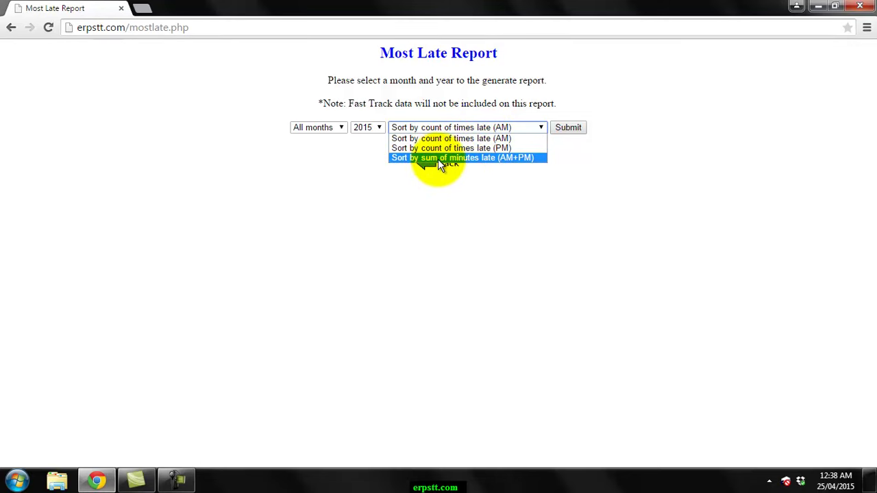
left_click(471, 158)
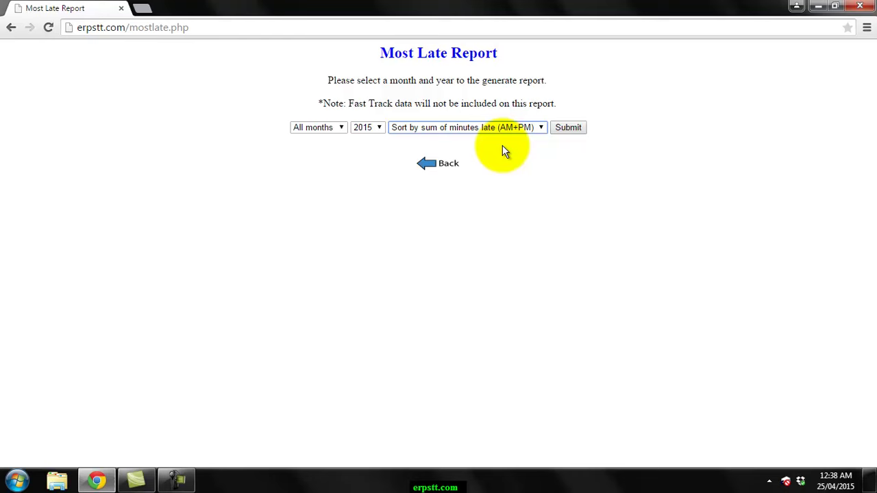
left_click(568, 127)
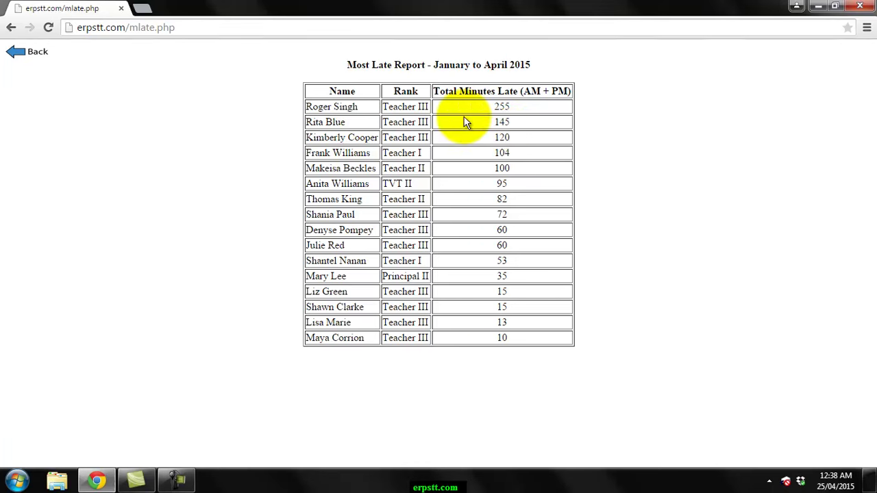
- From the report menu, run the Most Absent Report with Type of Leave All and All months
left_click(40, 52)
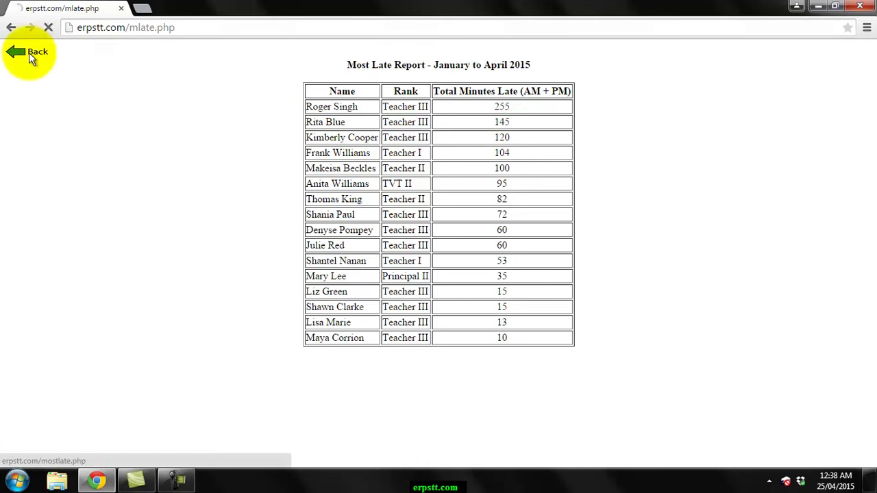
left_click(432, 171)
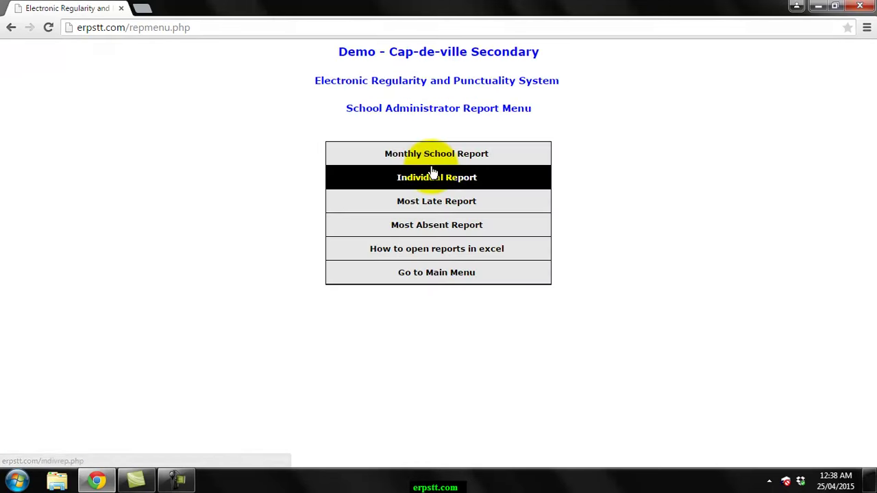
left_click(433, 229)
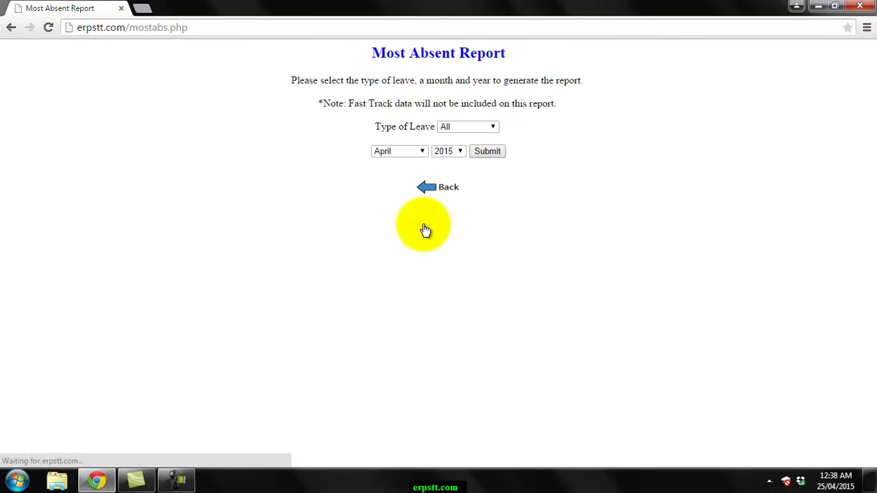
left_click(456, 129)
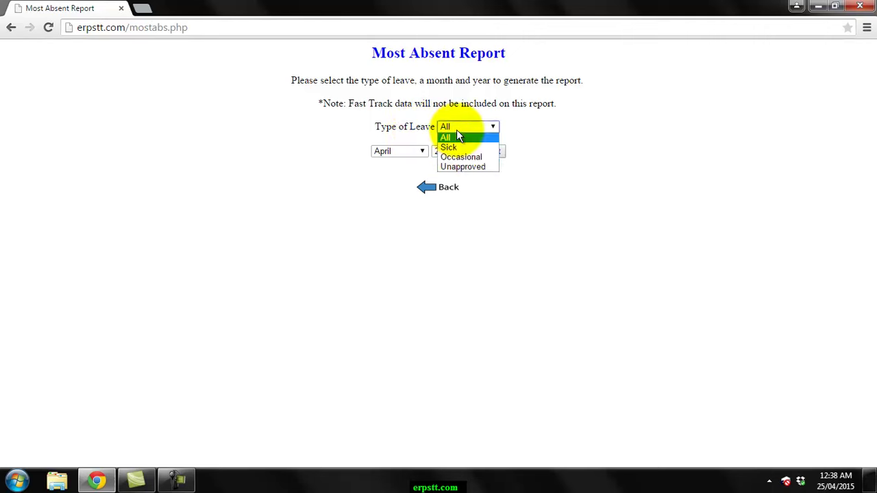
left_click(460, 138)
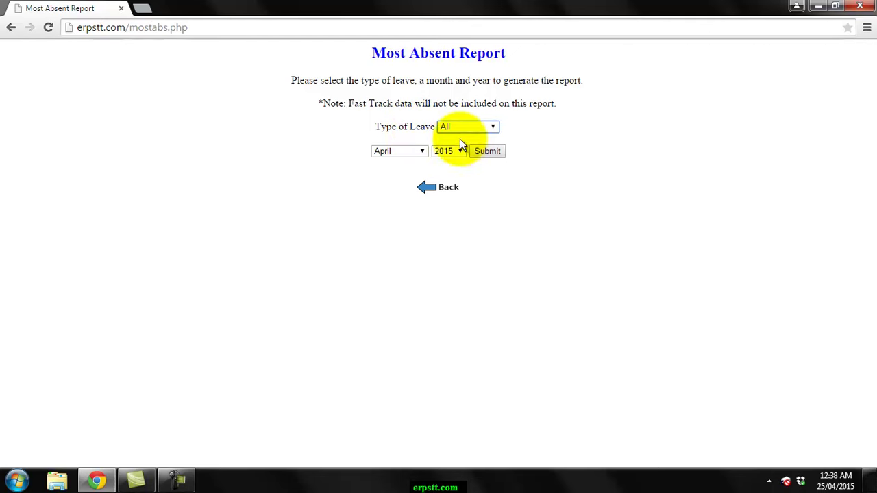
left_click(415, 152)
left_click(406, 171)
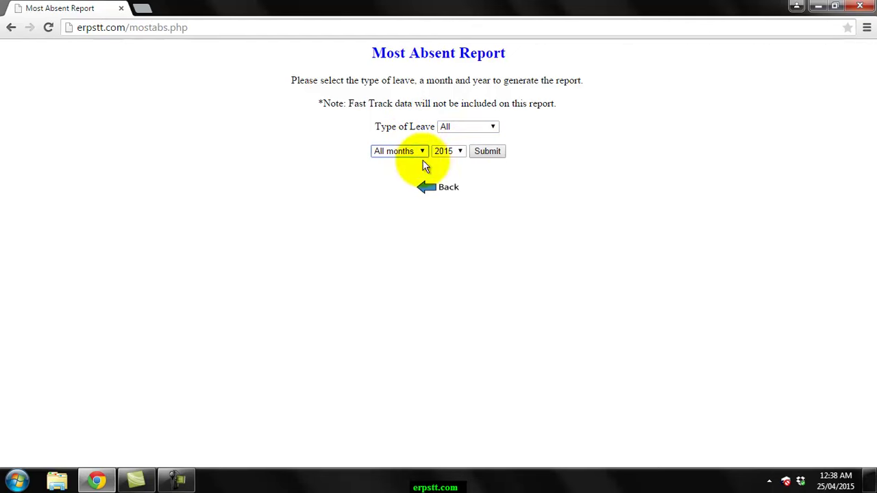
left_click(488, 150)
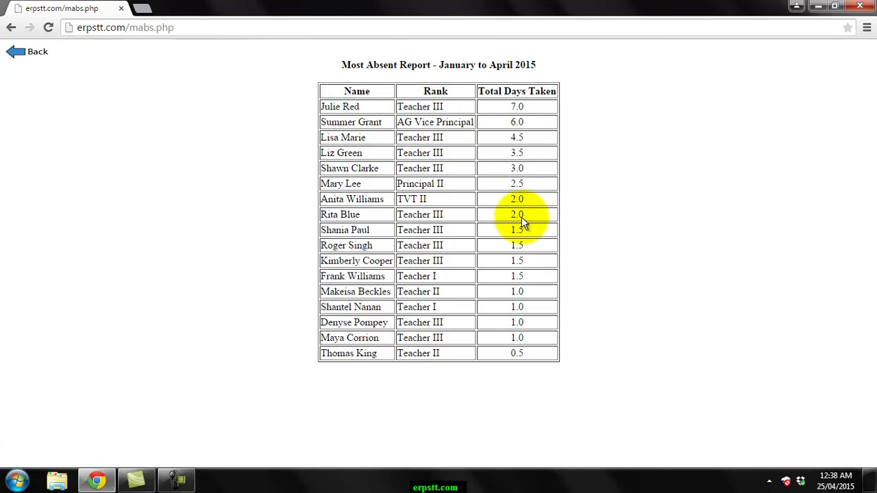
left_click(39, 52)
- Go back through the report menu to the administrator main menu and view Log In History
left_click(446, 193)
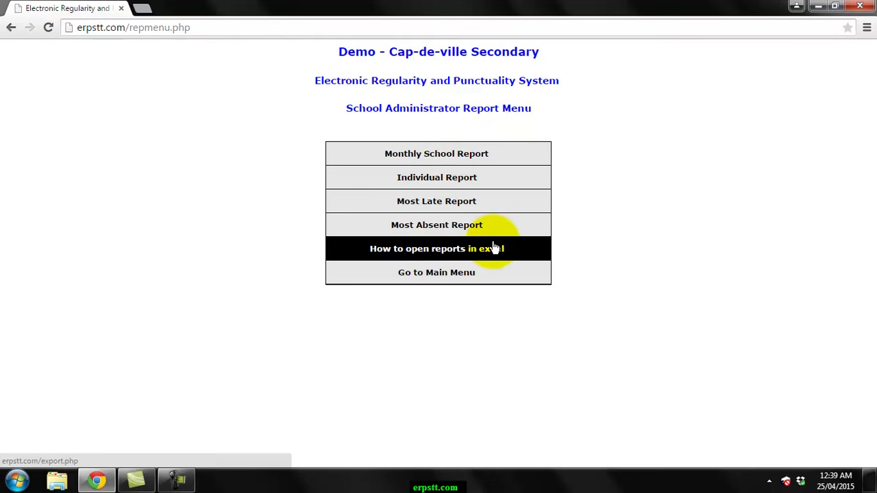
left_click(458, 275)
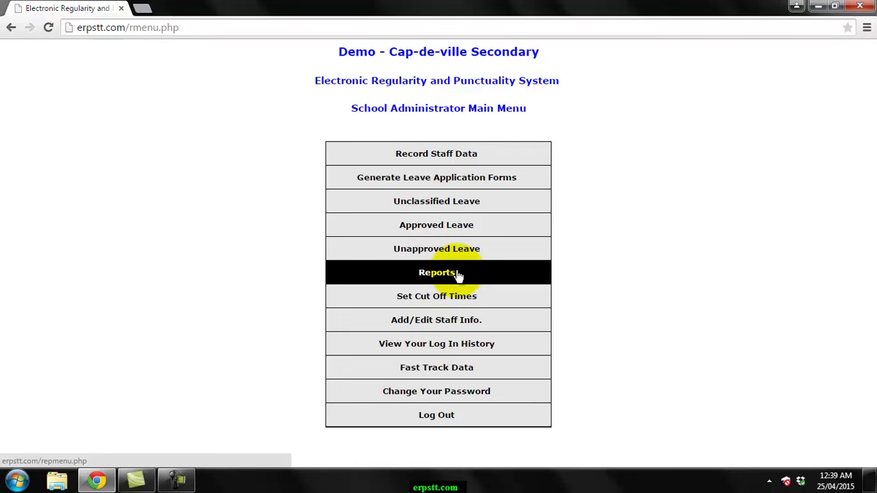
left_click(466, 348)
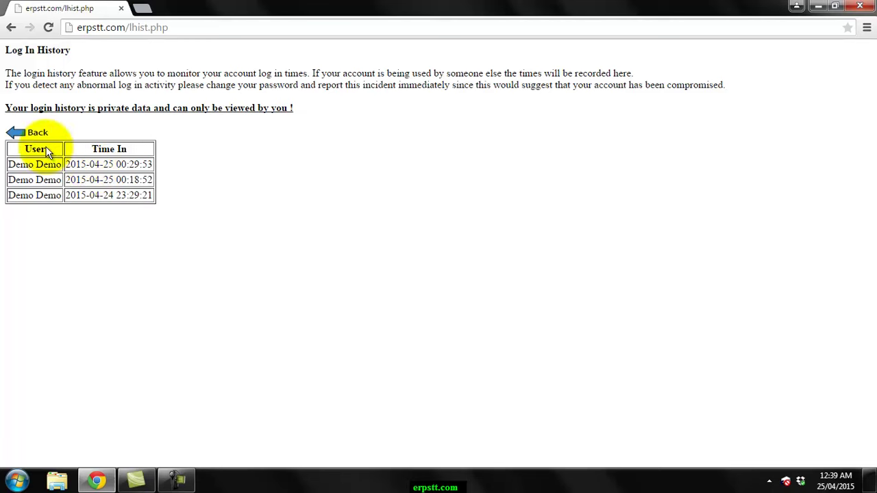
- Visit the Change Your Password form, touch the Current Password field, and leave it unchanged
left_click(32, 134)
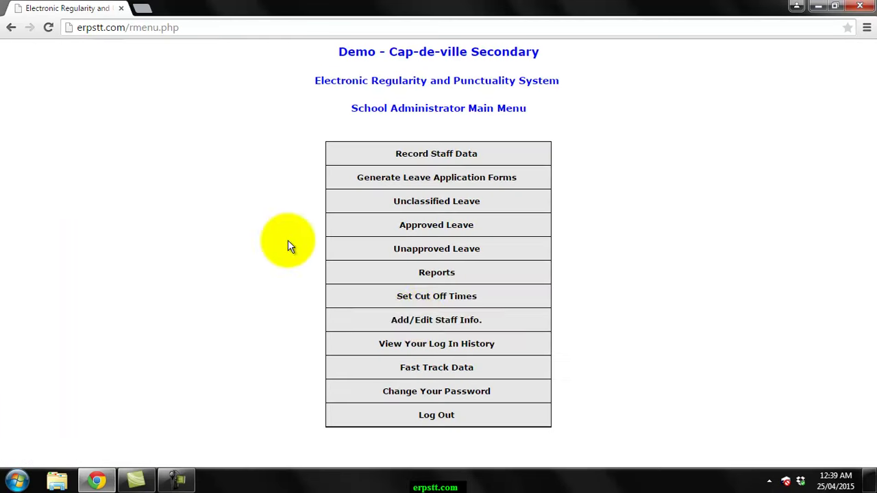
left_click(438, 396)
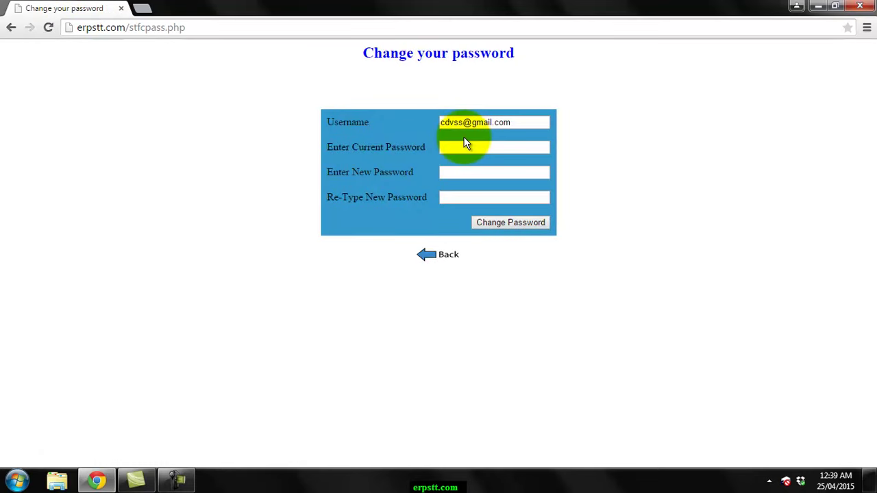
left_click(460, 147)
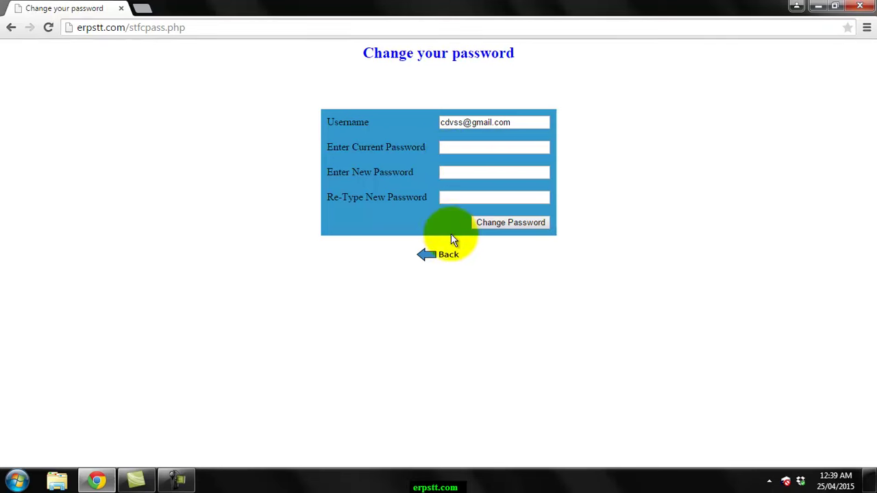
left_click(441, 256)
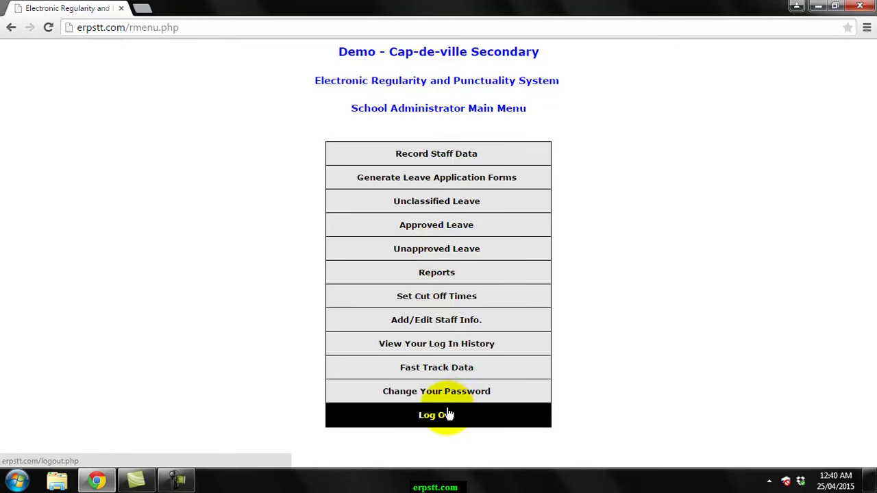
- On the ERPS login page, enter the staff member's e-mail username and password
left_click(449, 414)
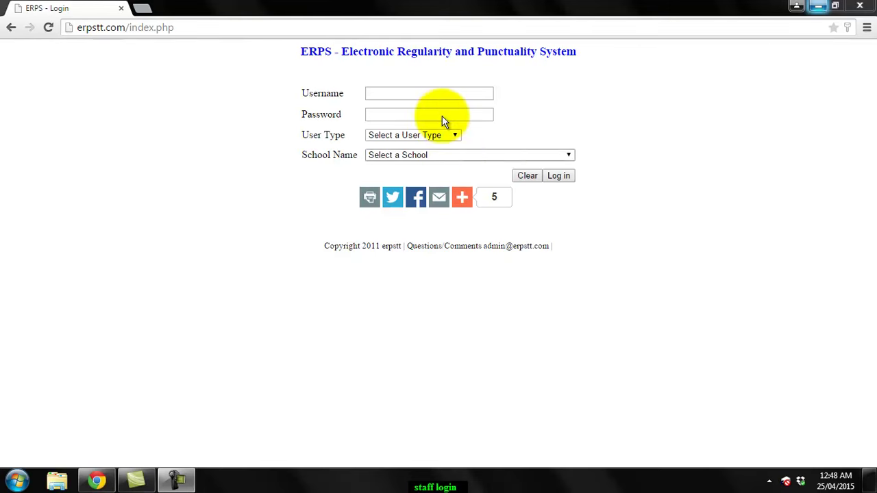
left_click(398, 91)
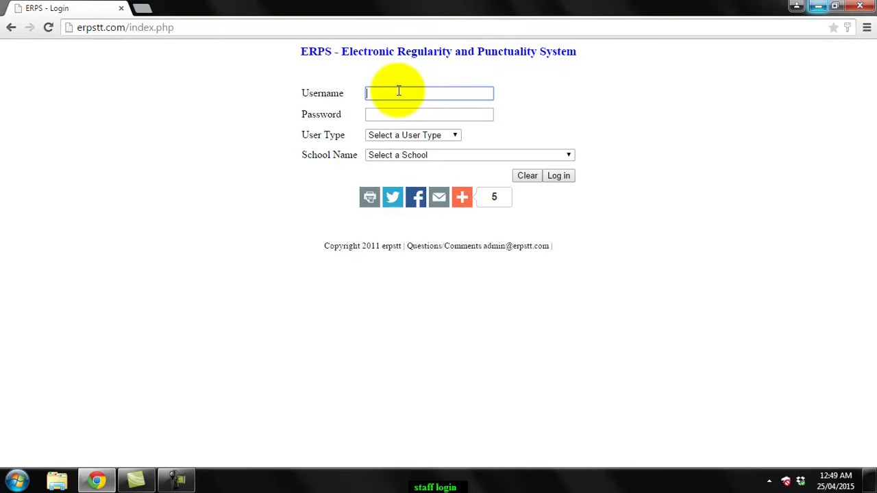
key("Tab")
type("****")
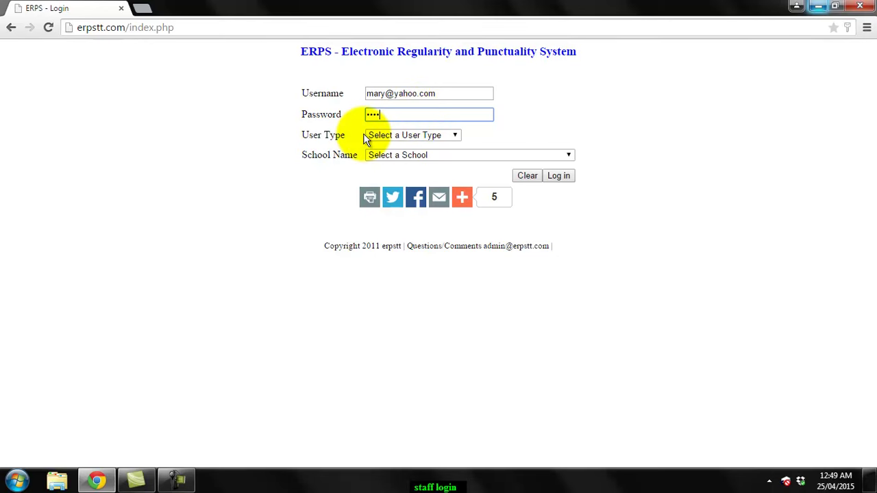
- Log in as School Staff at Demo - Cap-de-ville Secondary
left_click(407, 136)
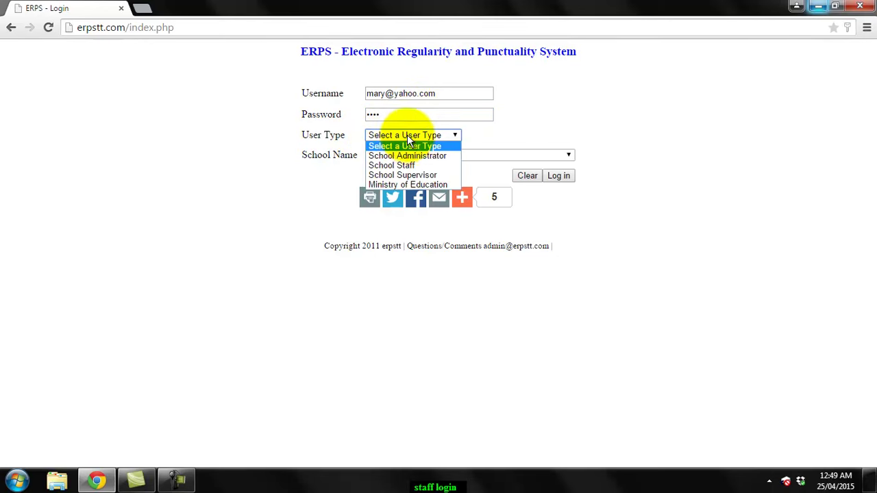
left_click(415, 165)
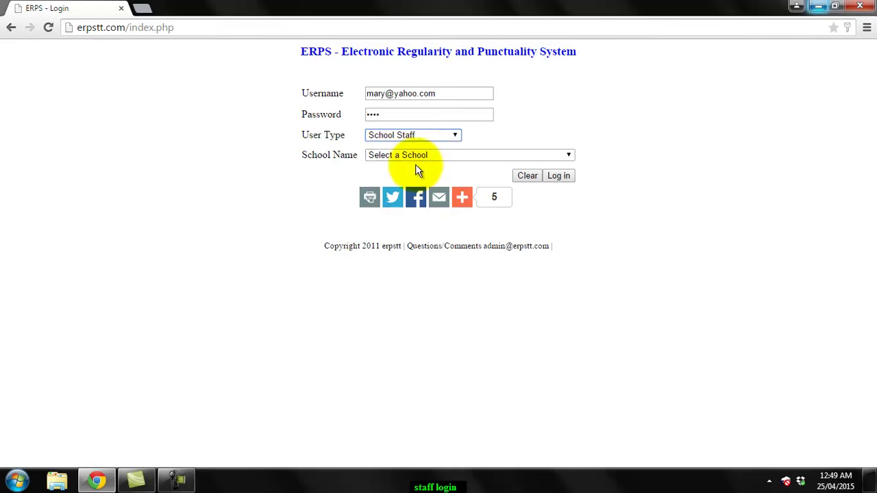
left_click(446, 158)
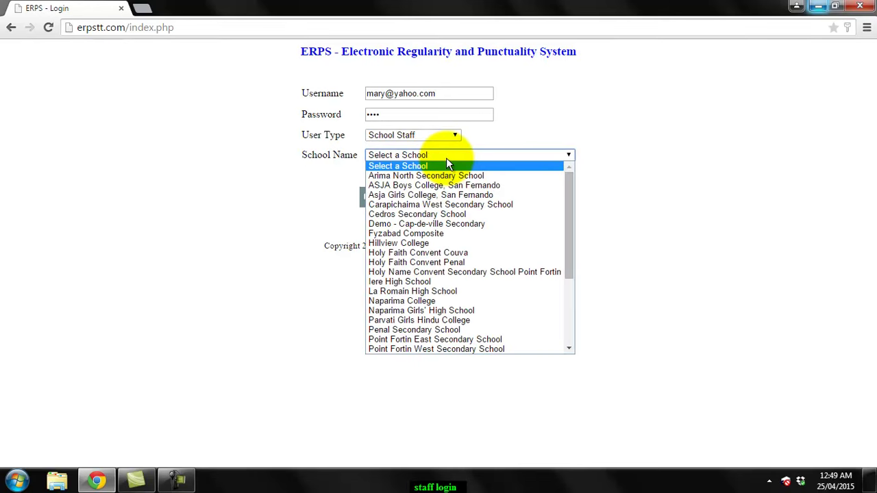
left_click(455, 226)
left_click(562, 170)
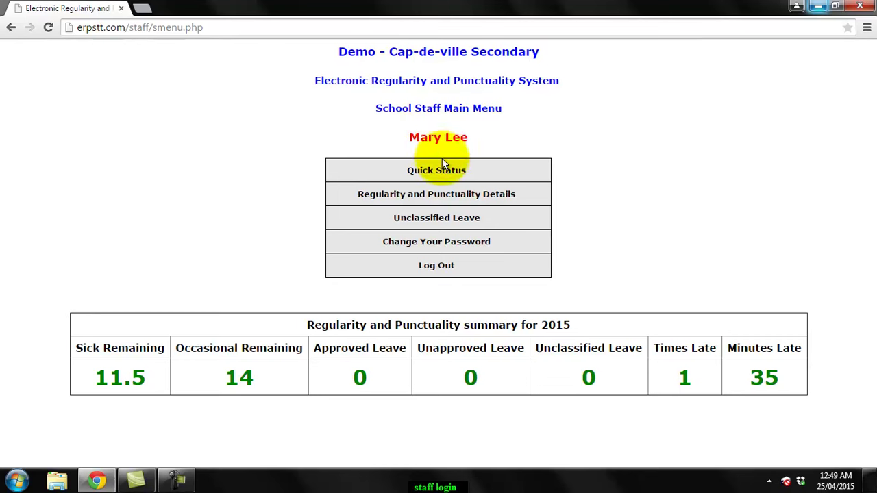
left_click(443, 175)
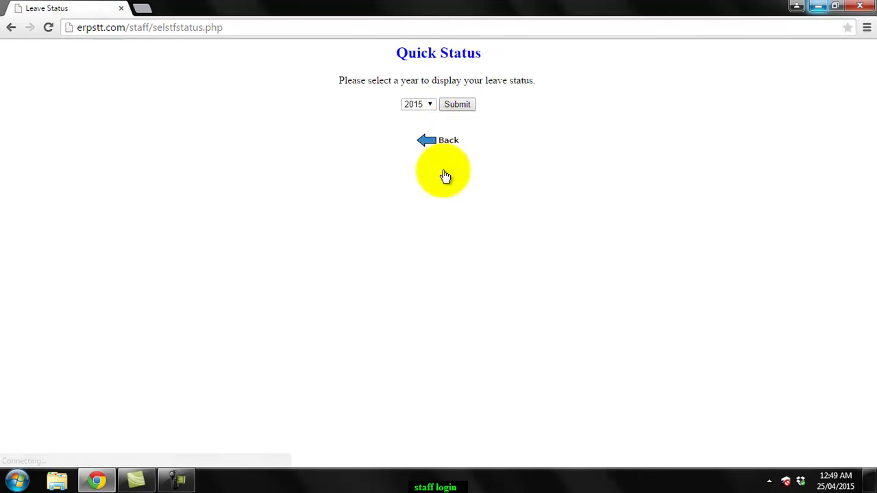
left_click(449, 109)
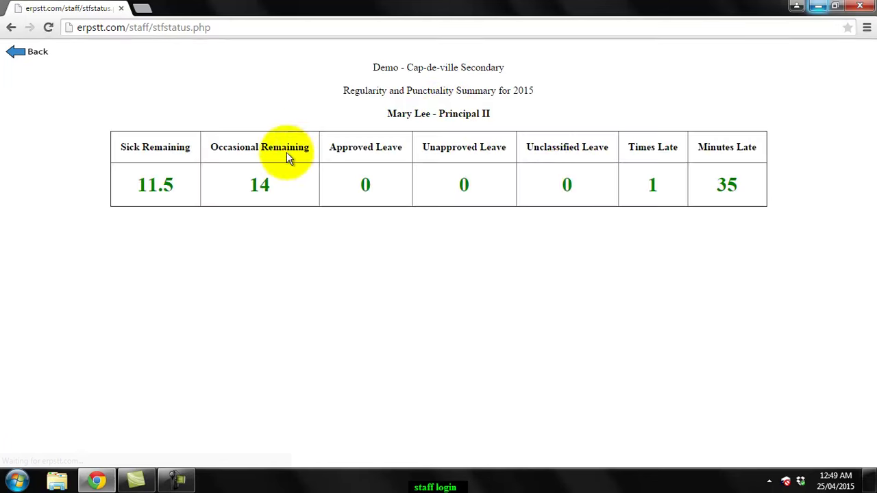
left_click(24, 64)
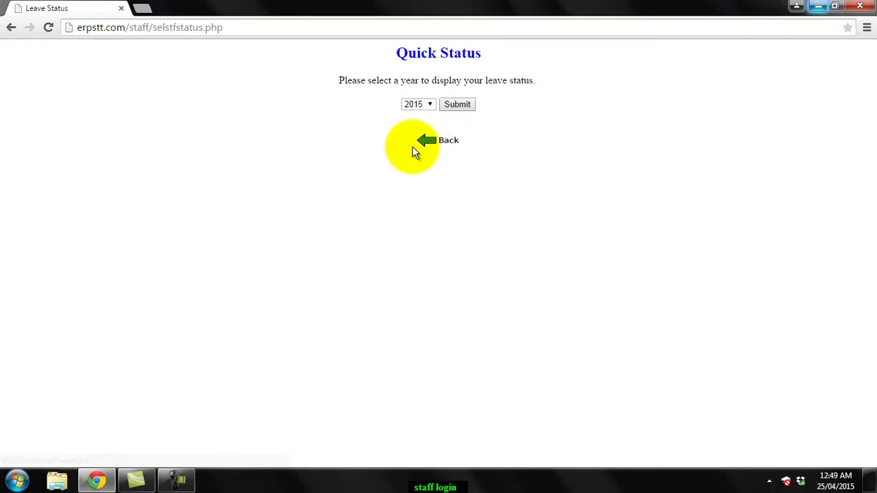
left_click(426, 150)
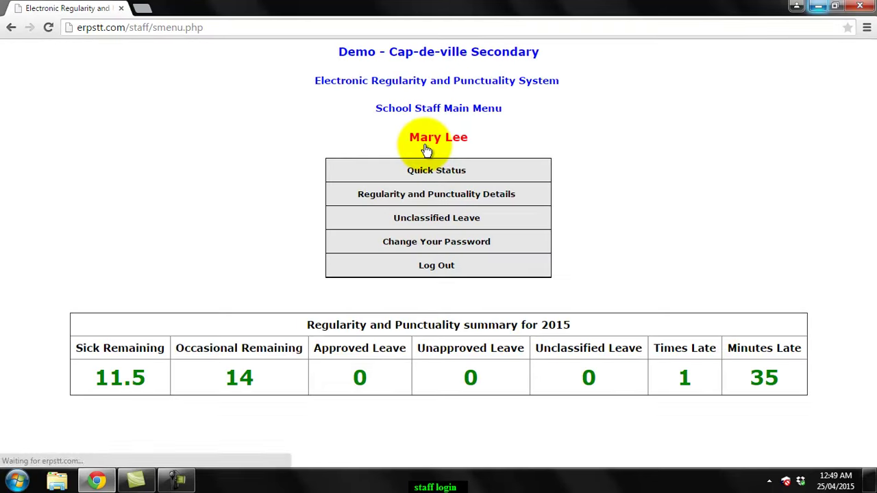
left_click(434, 198)
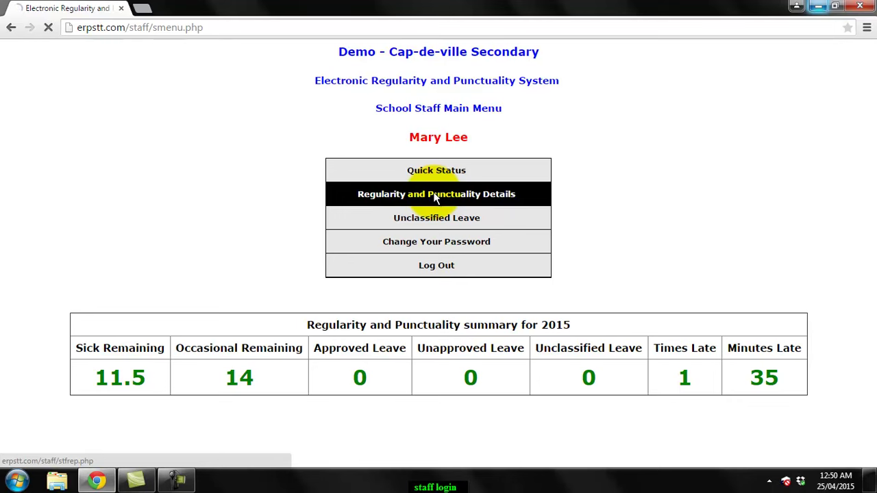
left_click(430, 105)
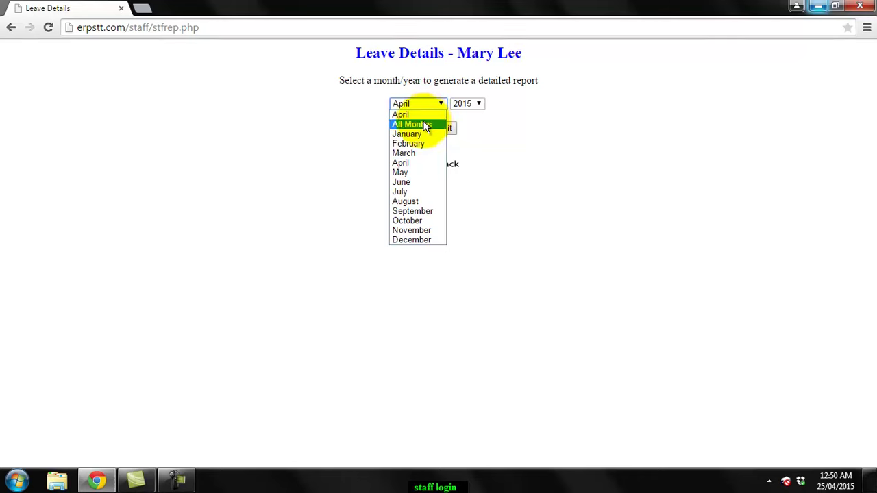
left_click(426, 124)
left_click(434, 128)
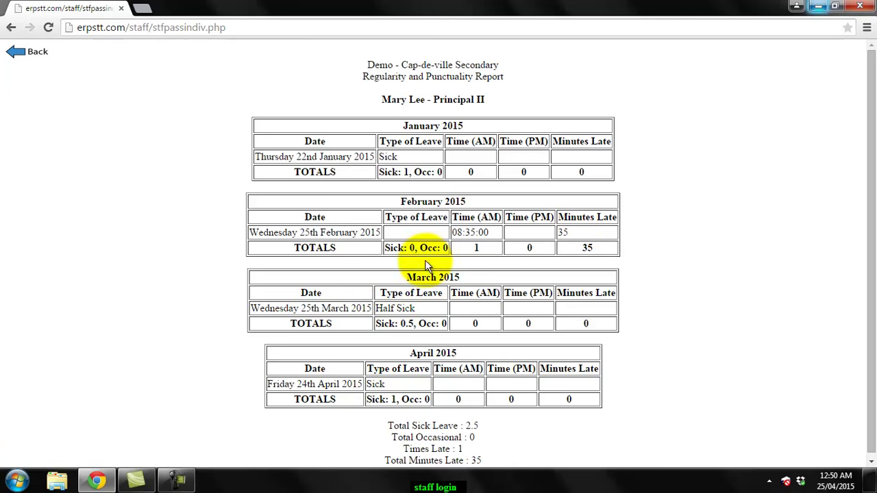
left_click(24, 54)
left_click(449, 165)
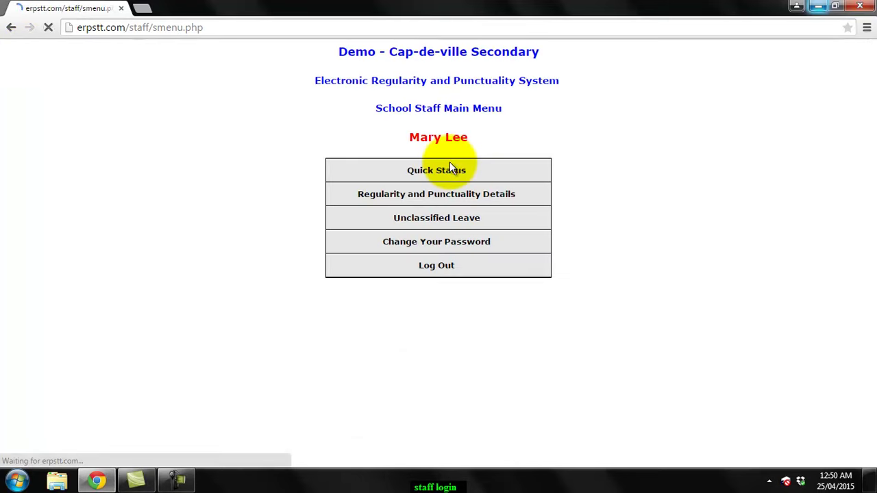
- Glance at the staff password form, then search Unclassified Leave for April 2015
left_click(464, 243)
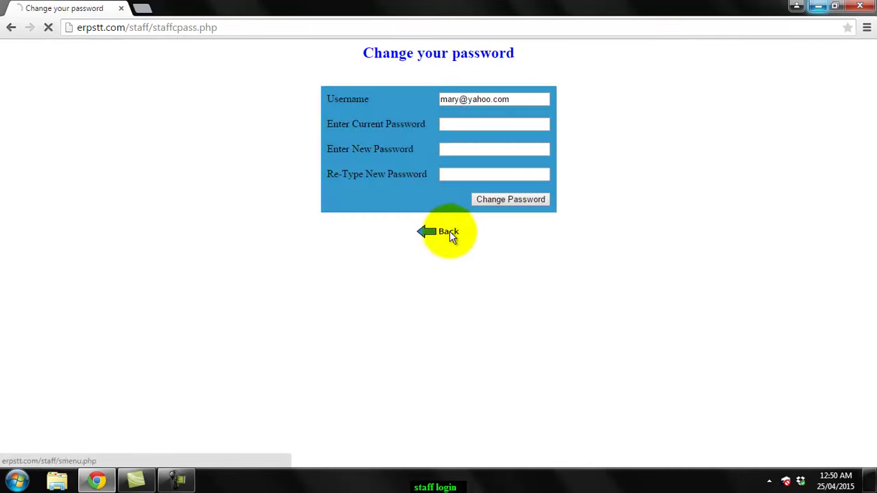
left_click(449, 232)
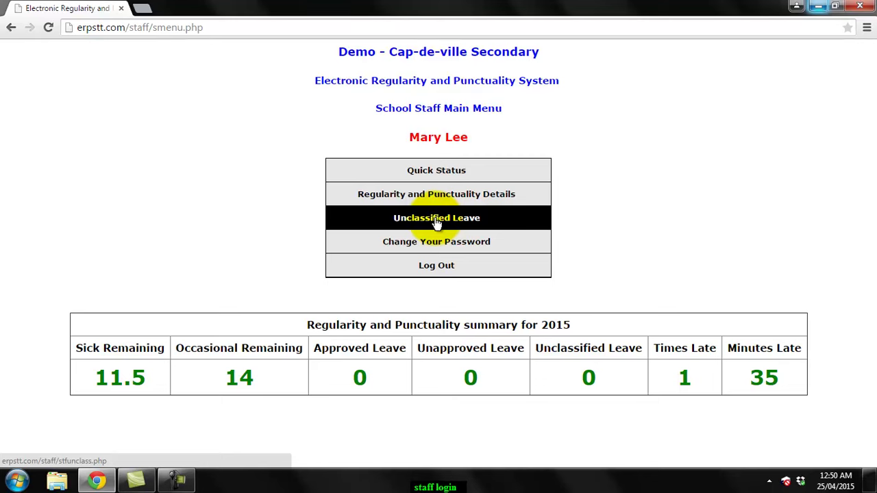
left_click(436, 218)
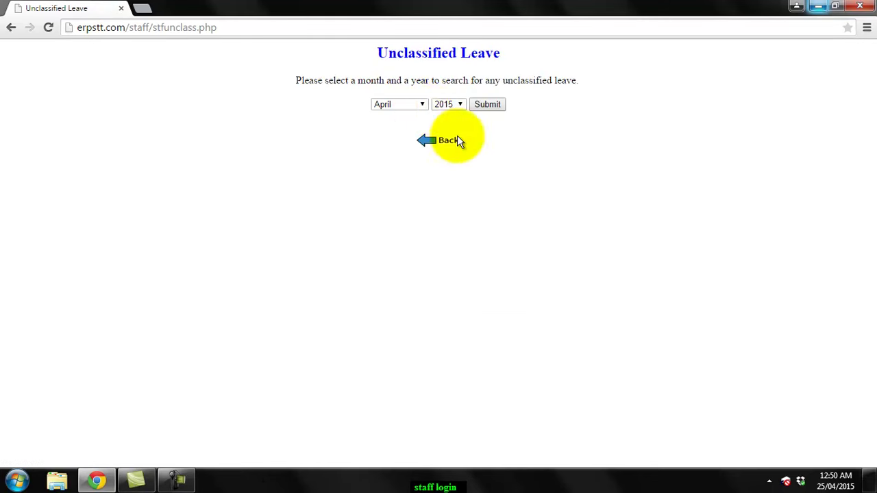
left_click(417, 104)
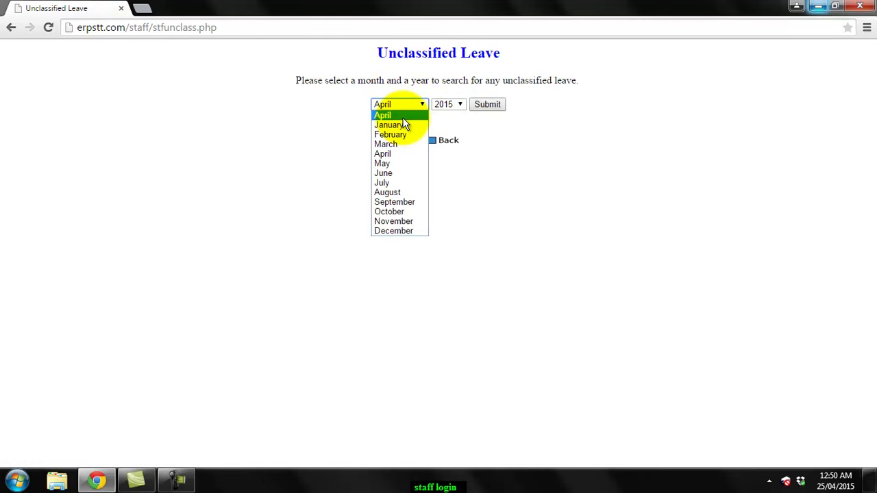
left_click(394, 115)
left_click(480, 108)
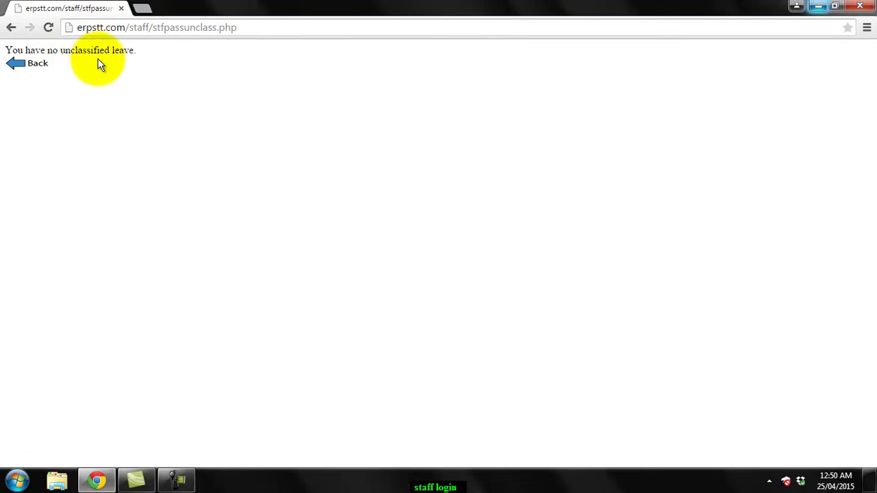
- Return to the staff main menu and log out of the staff account
left_click(44, 63)
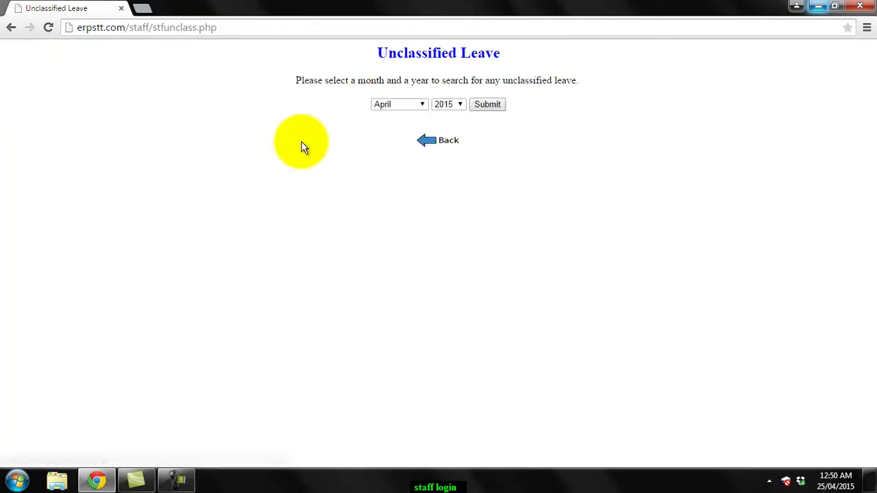
left_click(440, 142)
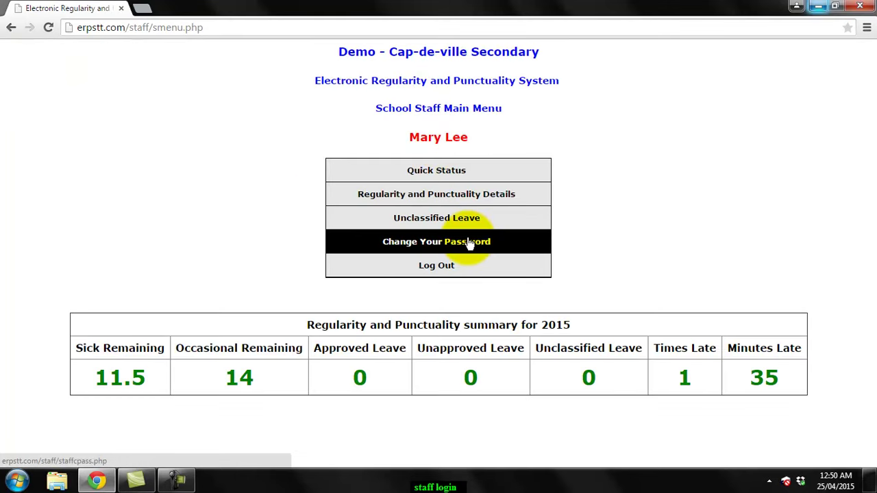
left_click(468, 265)
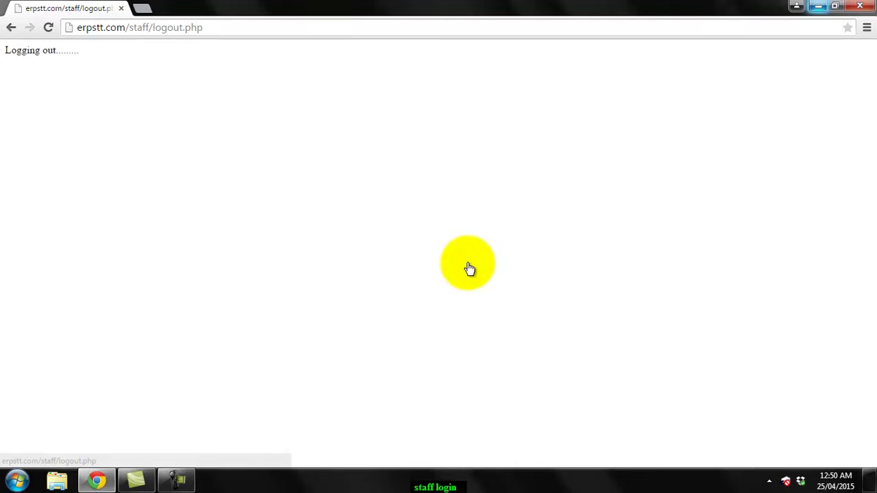